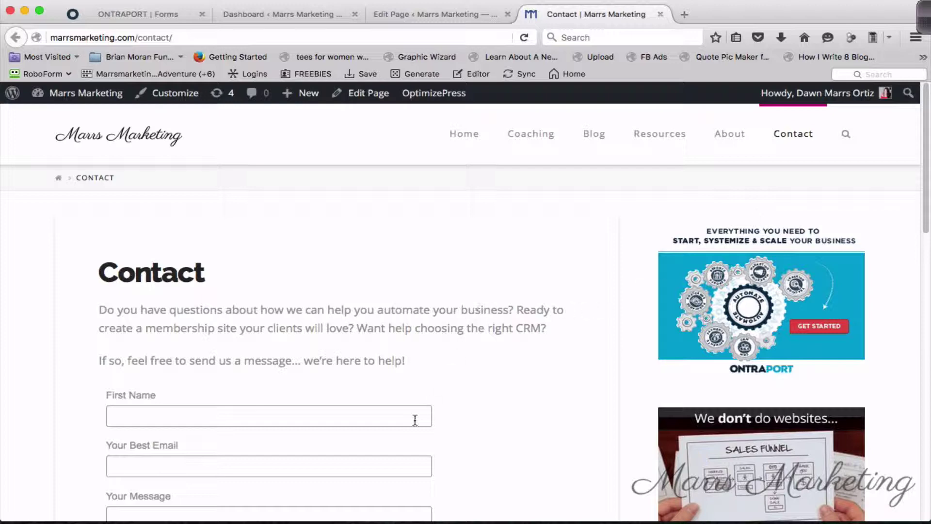
From the ONTRAPORT Forms list, create a new ONTRAform based on the Swayze template.
{"action": "scroll", "coordinate": [462, 360], "scroll_direction": "down", "scroll_amount": 4}
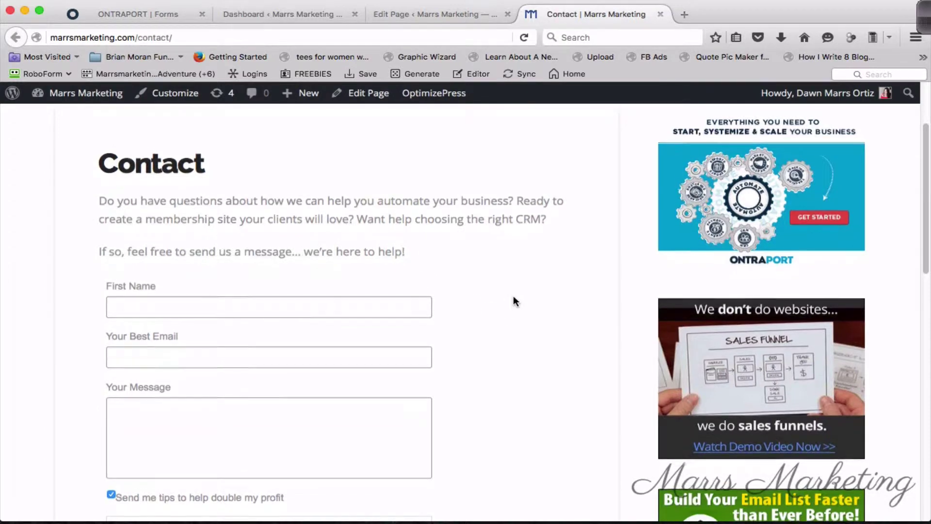
{"action": "scroll", "coordinate": [524, 314], "scroll_direction": "down", "scroll_amount": 3}
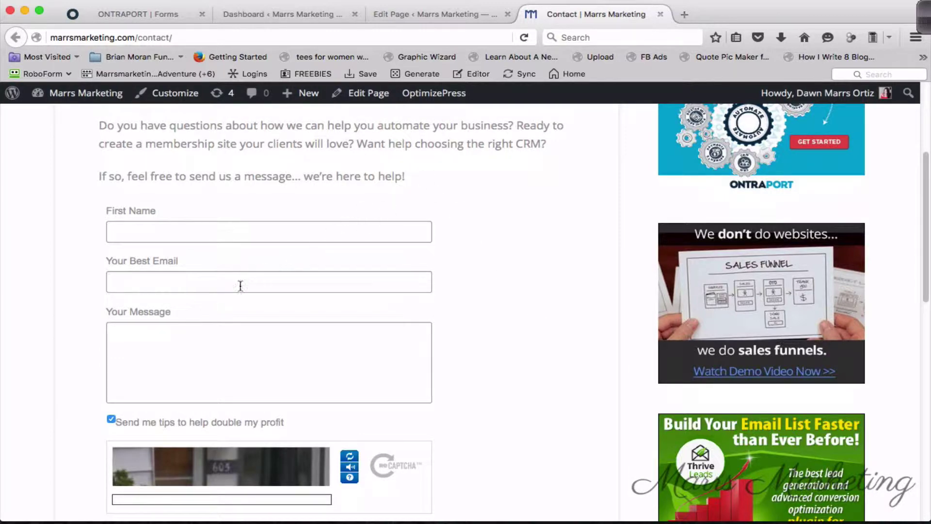
{"action": "scroll", "coordinate": [206, 342], "scroll_direction": "down", "scroll_amount": 2}
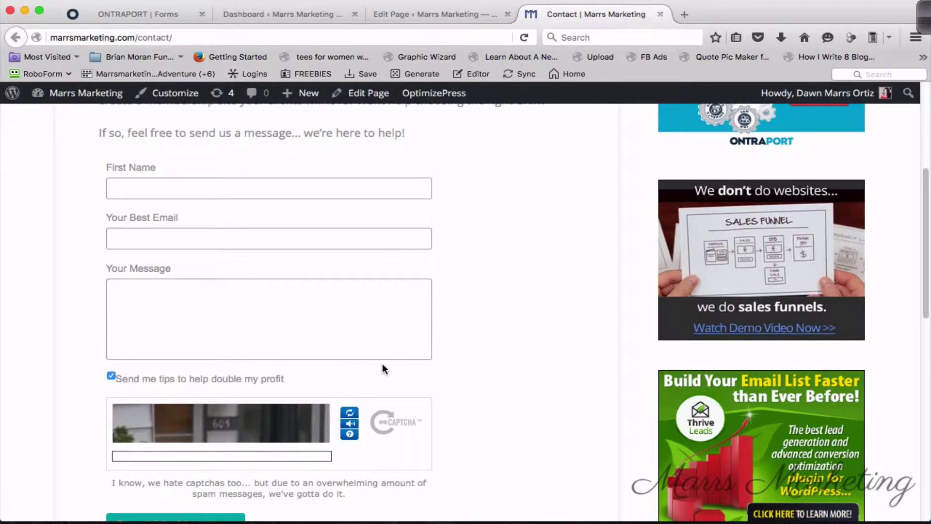
{"action": "scroll", "coordinate": [512, 428], "scroll_direction": "down", "scroll_amount": 1}
{"action": "scroll", "coordinate": [512, 432], "scroll_direction": "down", "scroll_amount": 2}
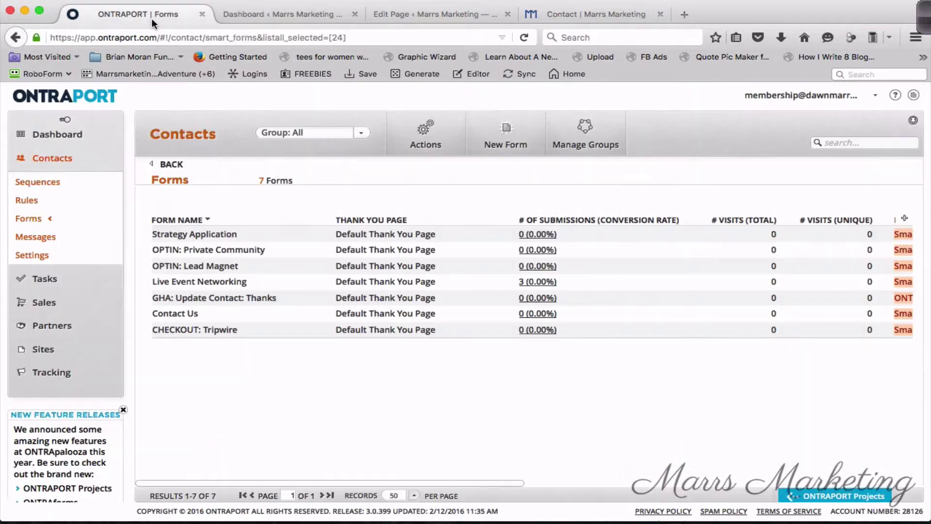
{"action": "left_click", "coordinate": [152, 15]}
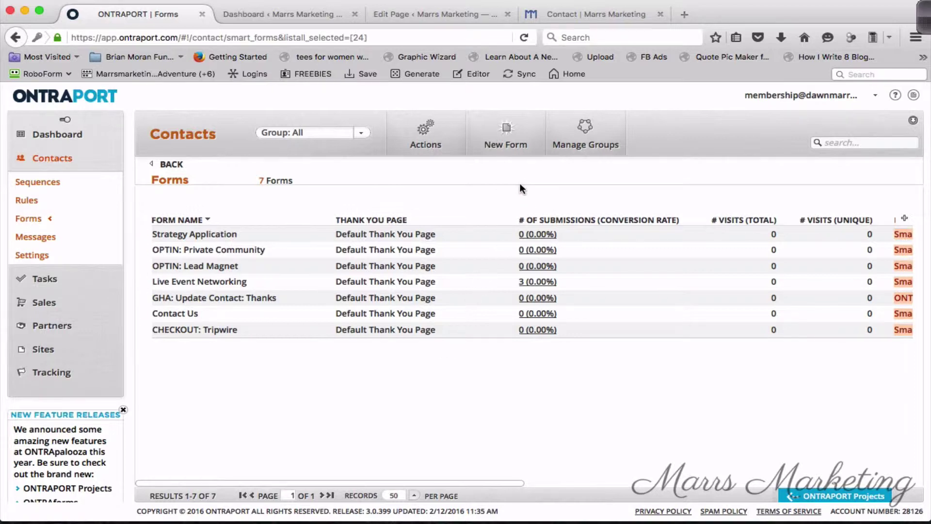
{"action": "left_click", "coordinate": [514, 144]}
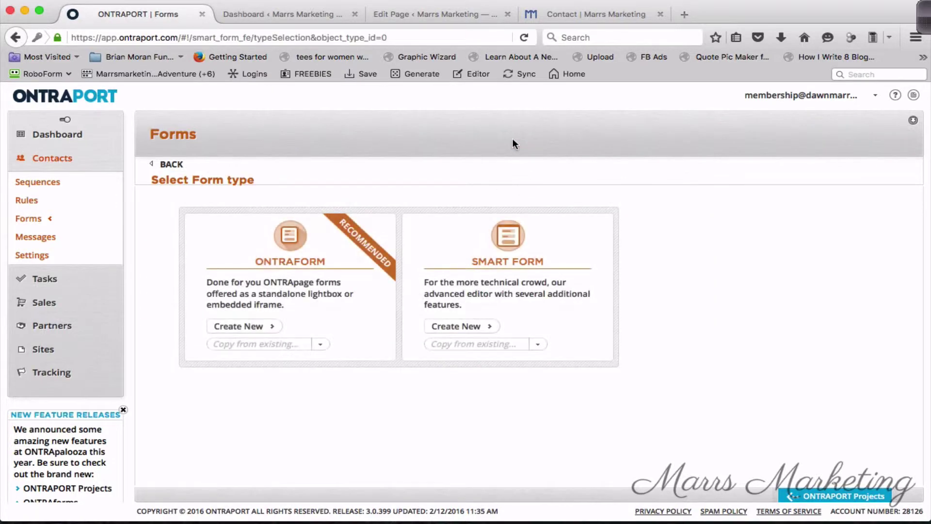
{"action": "left_click", "coordinate": [252, 329]}
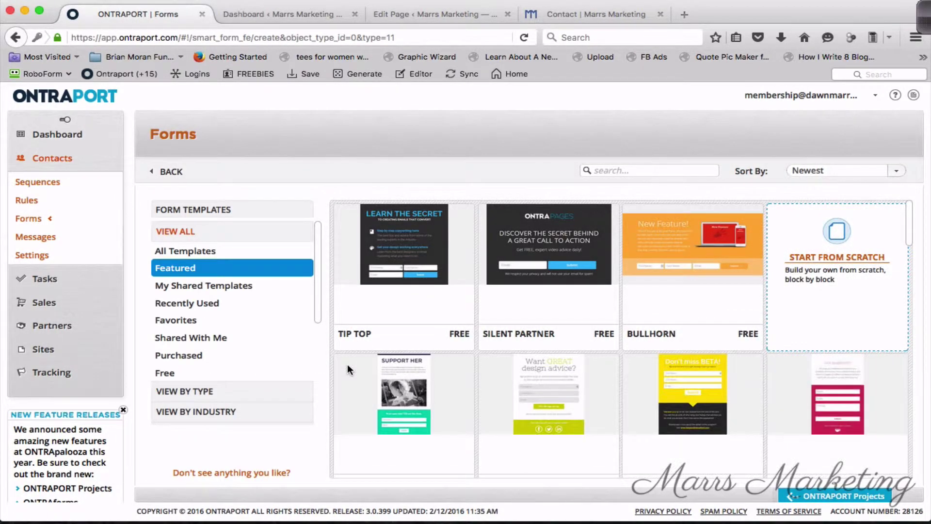
{"action": "scroll", "coordinate": [548, 301], "scroll_direction": "down", "scroll_amount": 1}
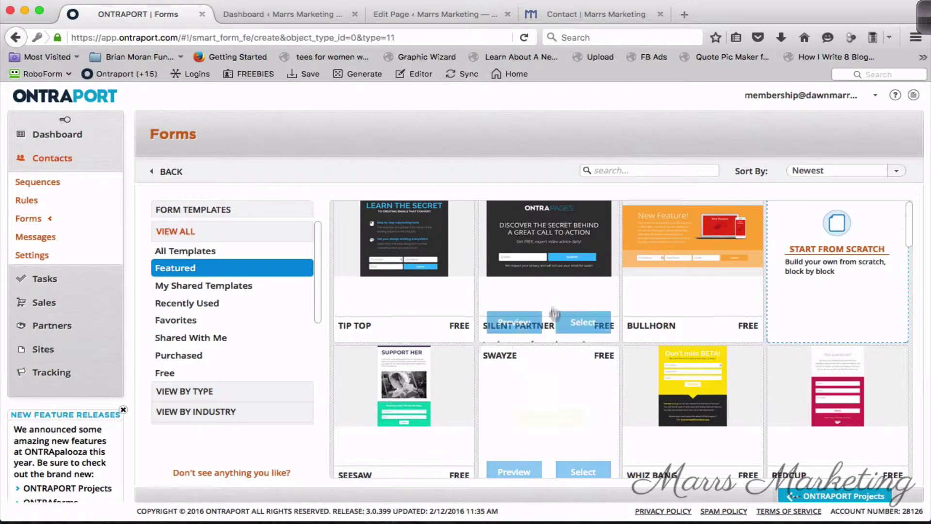
{"action": "scroll", "coordinate": [857, 258], "scroll_direction": "down", "scroll_amount": 3}
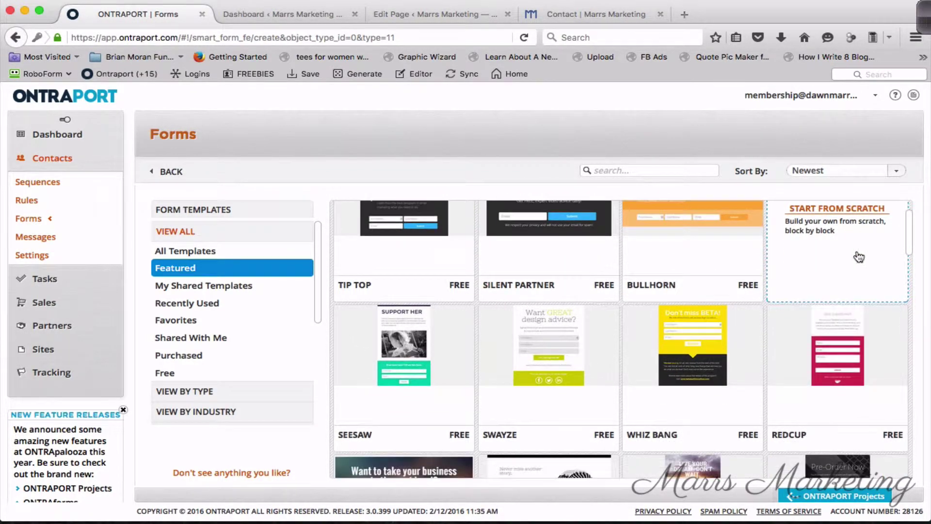
{"action": "scroll", "coordinate": [876, 269], "scroll_direction": "down", "scroll_amount": 1}
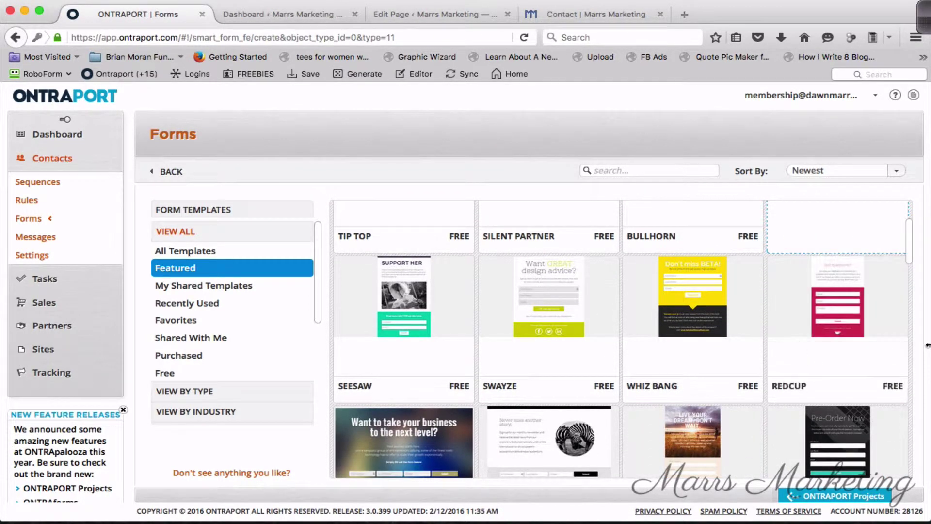
{"action": "mouse_move", "coordinate": [557, 306]}
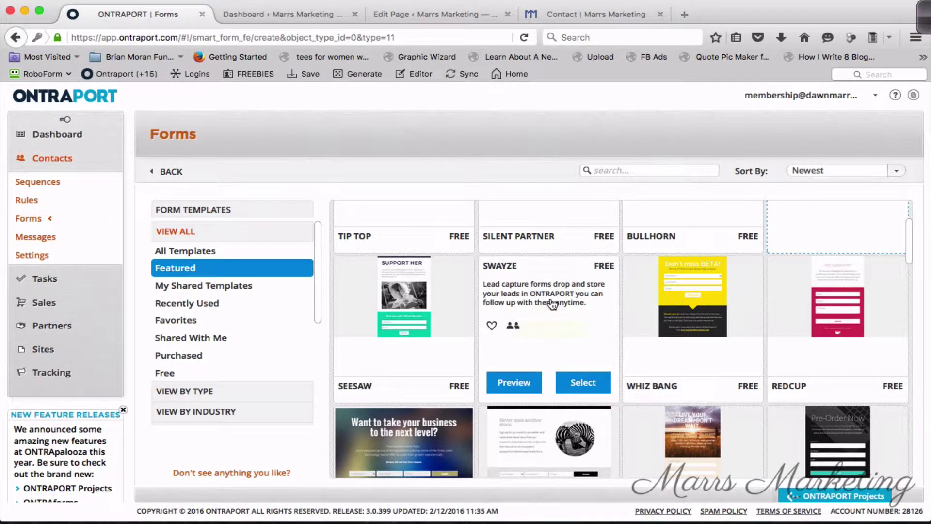
{"action": "left_click", "coordinate": [556, 306]}
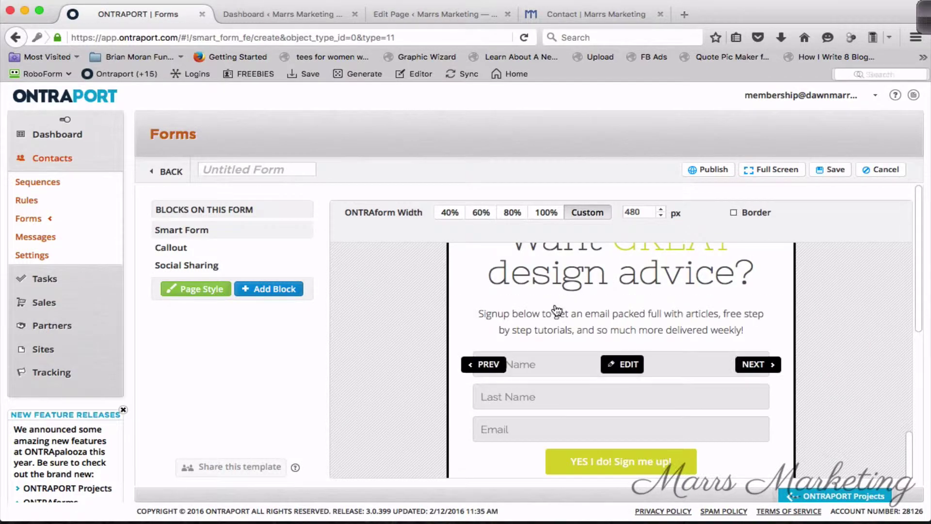
{"action": "scroll", "coordinate": [830, 304], "scroll_direction": "down", "scroll_amount": 1}
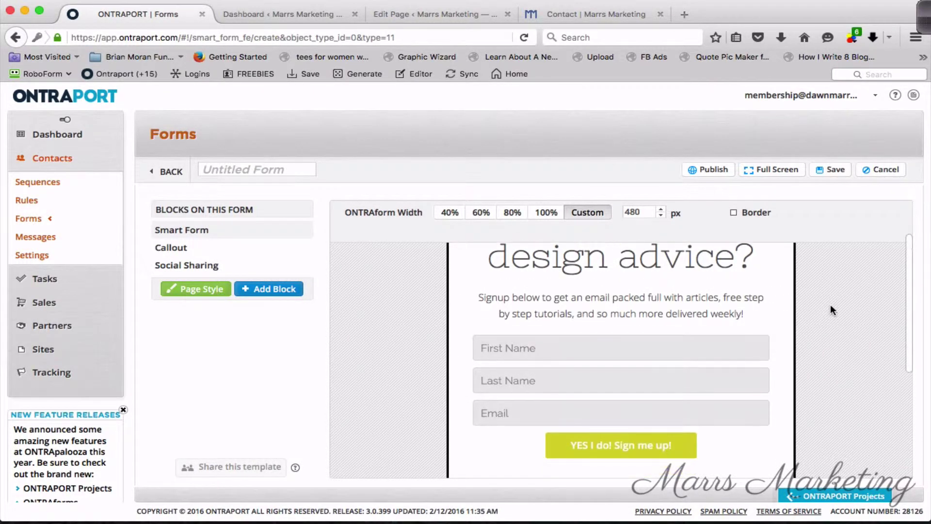
{"action": "left_click", "coordinate": [547, 213]}
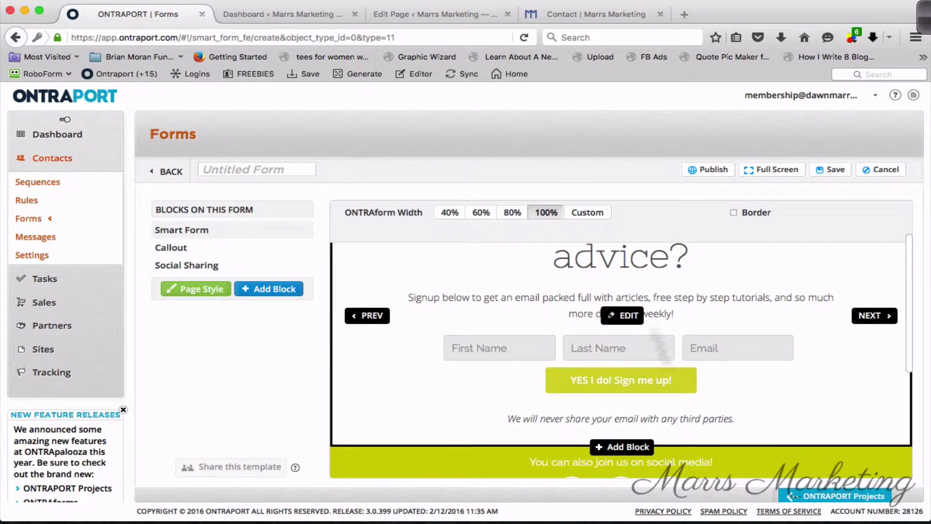
{"action": "left_click", "coordinate": [588, 213]}
{"action": "left_click", "coordinate": [512, 212]}
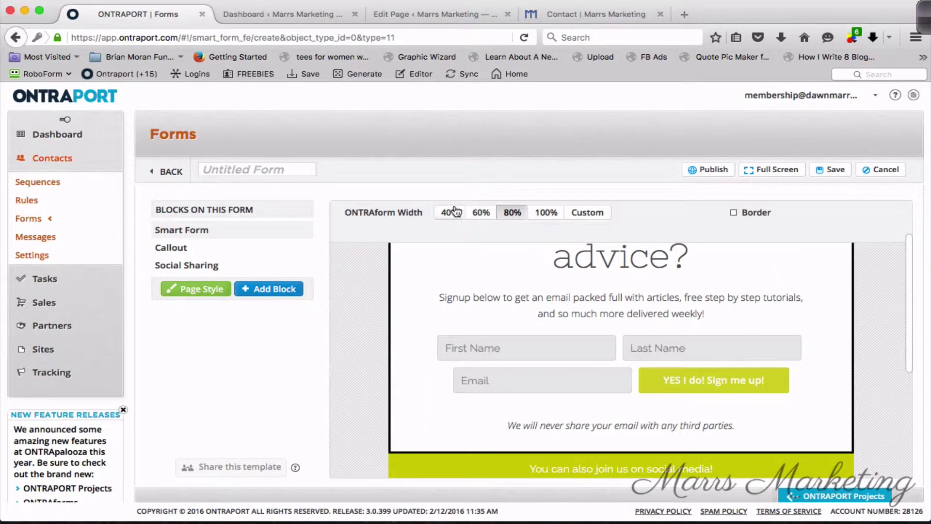
{"action": "left_click", "coordinate": [454, 212]}
{"action": "left_click", "coordinate": [589, 213]}
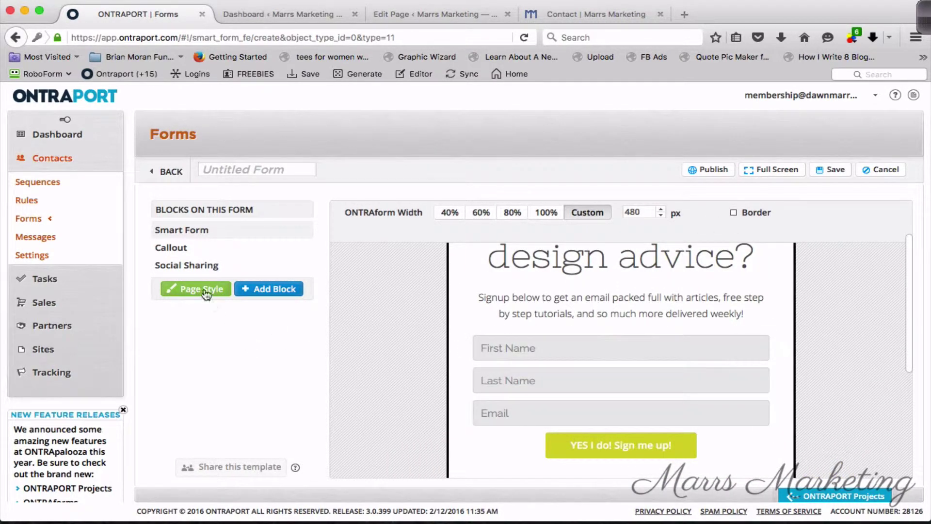
Apply the teal colour palette to the form's page style.
{"action": "mouse_move", "coordinate": [463, 333]}
{"action": "scroll", "coordinate": [463, 334], "scroll_direction": "down", "scroll_amount": 5}
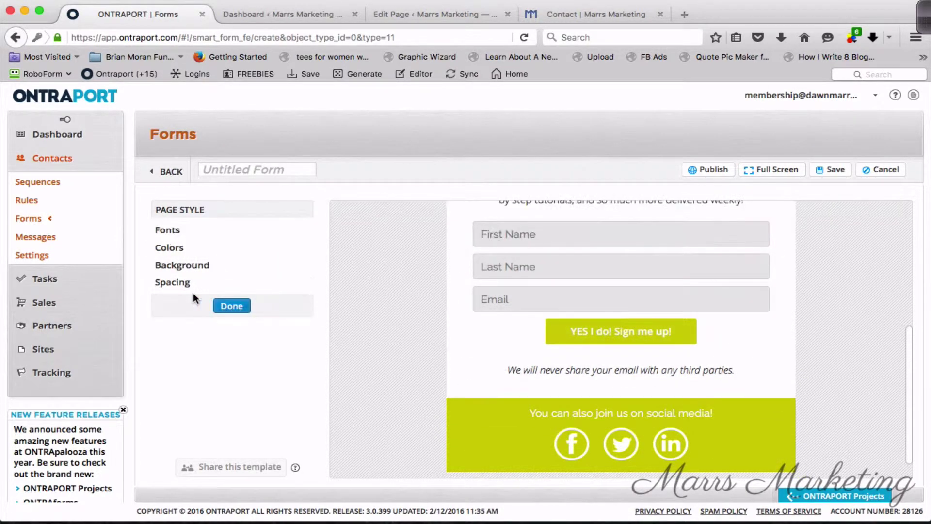
{"action": "left_click", "coordinate": [200, 249]}
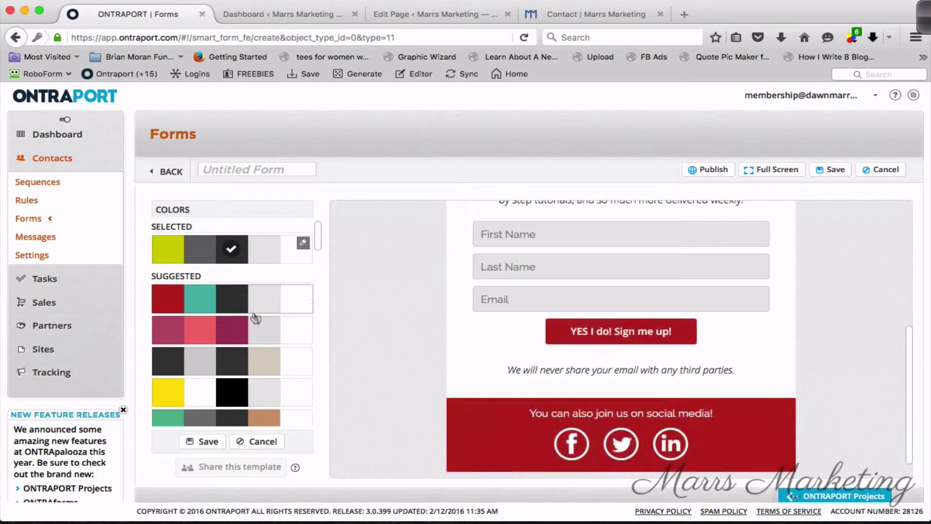
{"action": "scroll", "coordinate": [254, 374], "scroll_direction": "down", "scroll_amount": 10}
{"action": "scroll", "coordinate": [252, 372], "scroll_direction": "down", "scroll_amount": 10}
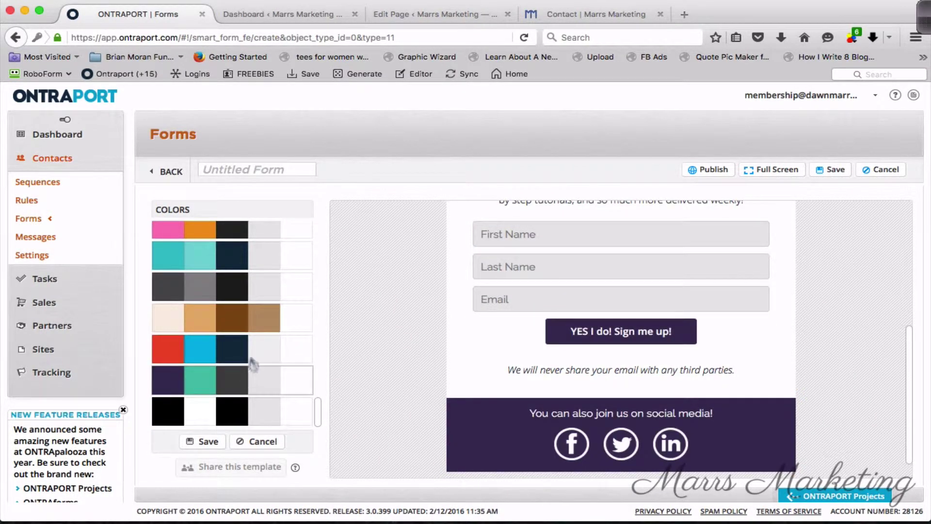
{"action": "left_click", "coordinate": [247, 340]}
{"action": "left_click", "coordinate": [218, 257]}
{"action": "left_click", "coordinate": [209, 443]}
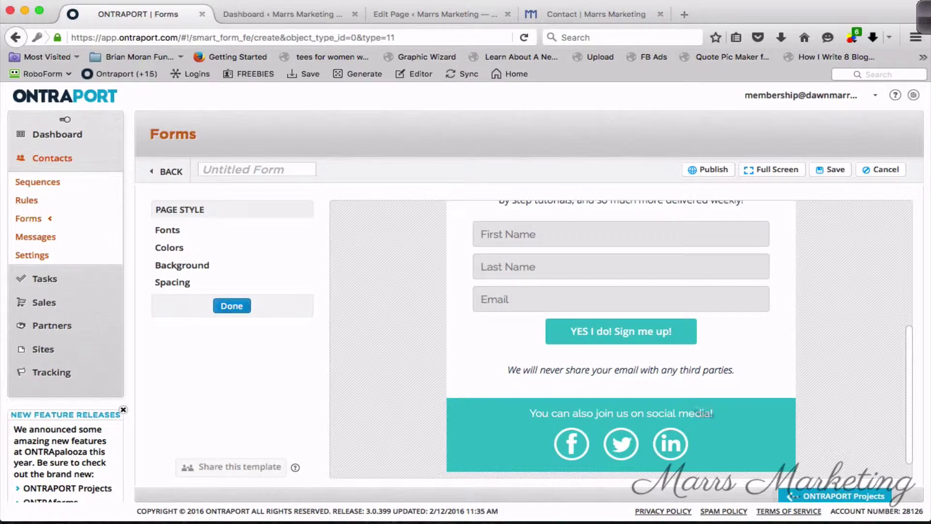
{"action": "scroll", "coordinate": [426, 330], "scroll_direction": "up", "scroll_amount": 3}
{"action": "scroll", "coordinate": [582, 378], "scroll_direction": "down", "scroll_amount": 3}
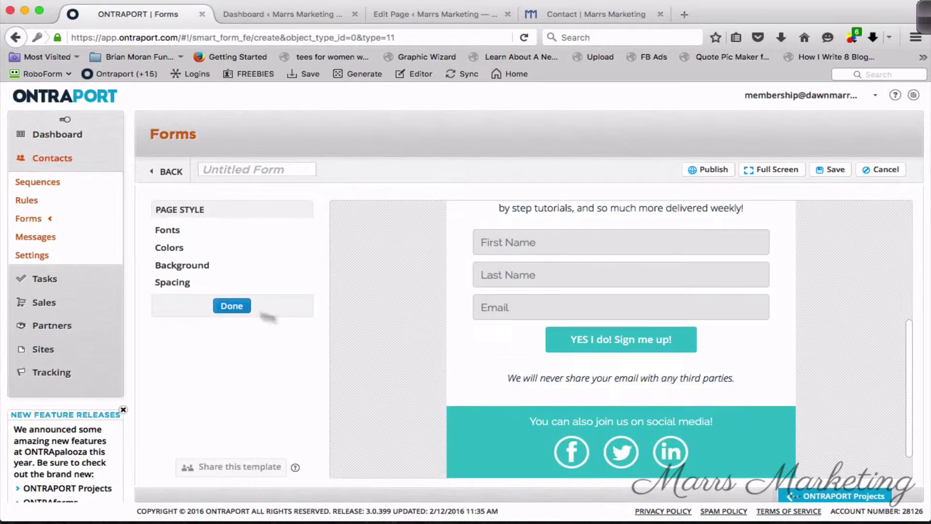
{"action": "left_click", "coordinate": [237, 307]}
Delete the Social Sharing block from the form.
{"action": "mouse_move", "coordinate": [765, 436]}
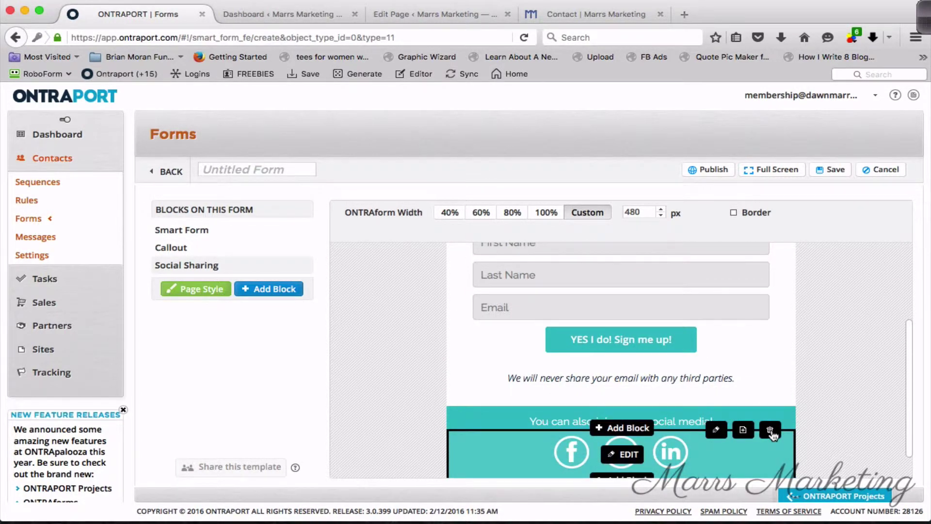
{"action": "left_click", "coordinate": [770, 430]}
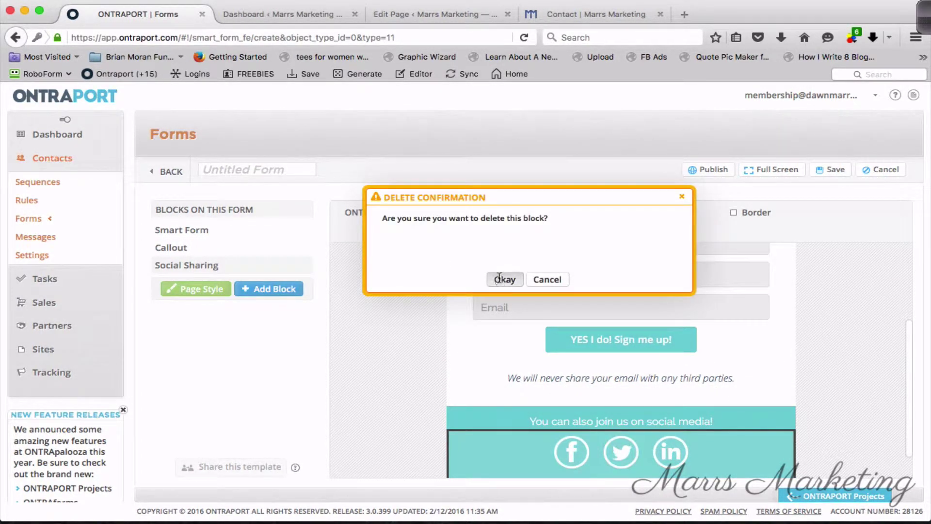
{"action": "left_click", "coordinate": [501, 282]}
{"action": "scroll", "coordinate": [867, 350], "scroll_direction": "up", "scroll_amount": 3}
{"action": "scroll", "coordinate": [865, 347], "scroll_direction": "up", "scroll_amount": 1}
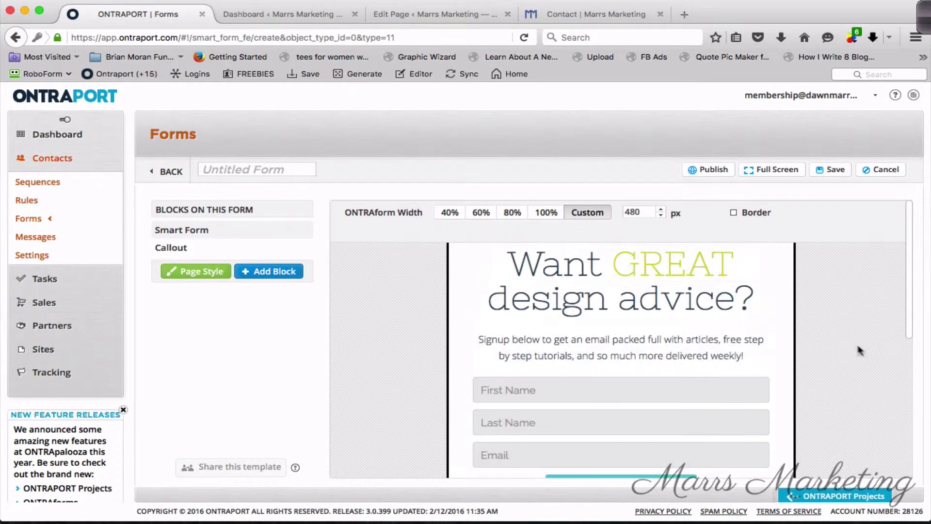
Select 'GREAT design advice' in the Smart Form header and overwrite it.
{"action": "left_click", "coordinate": [632, 314]}
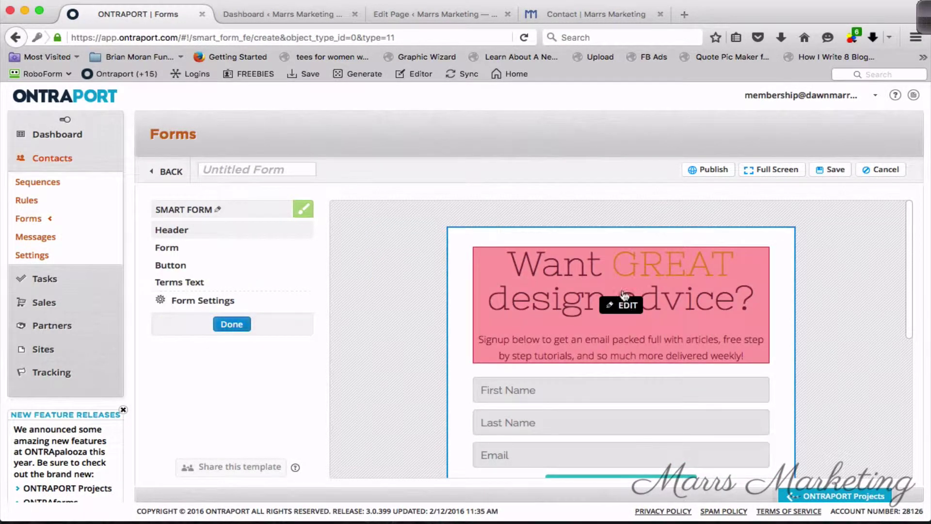
{"action": "left_click", "coordinate": [626, 304]}
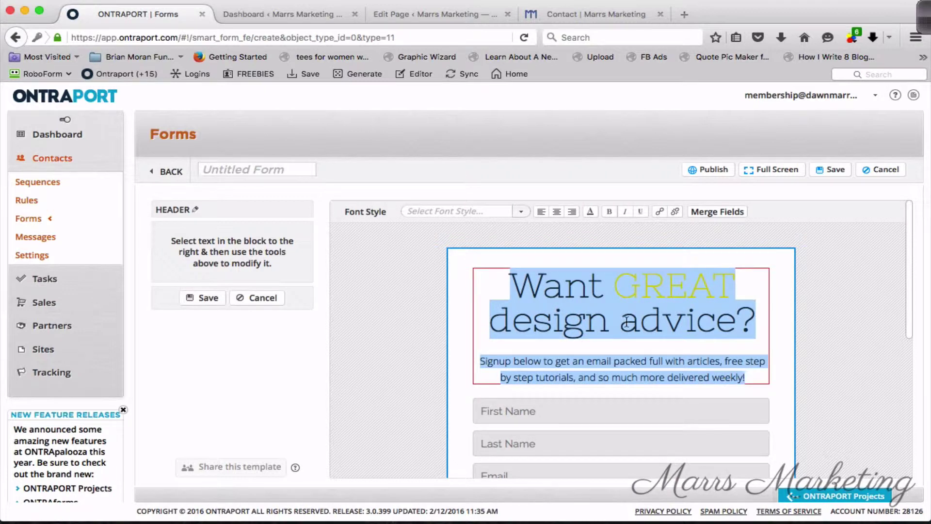
{"action": "left_click", "coordinate": [627, 322]}
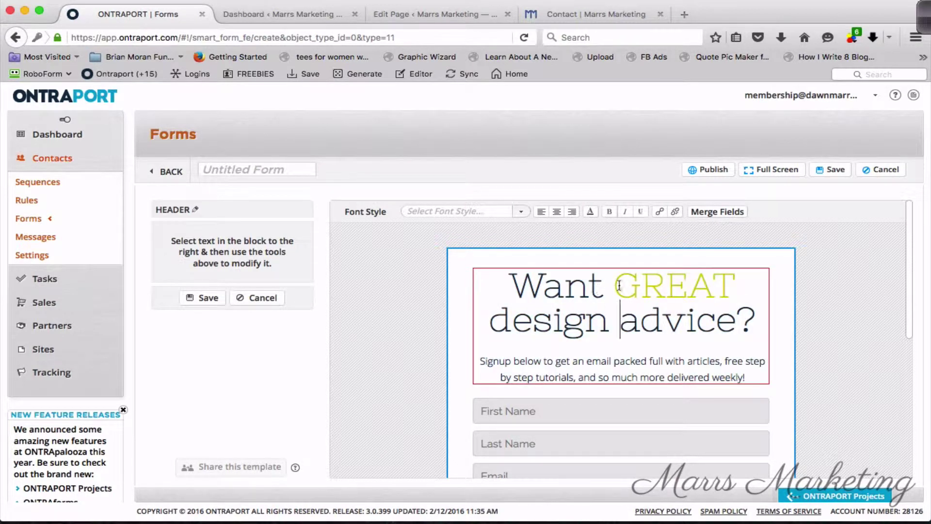
{"action": "left_click_drag", "start_coordinate": [614, 290], "coordinate": [735, 307]}
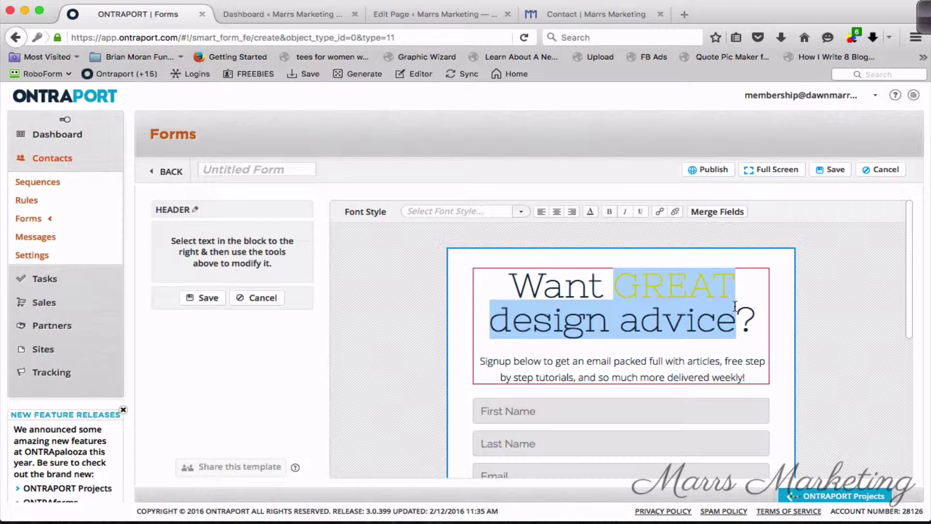
{"action": "left_click", "coordinate": [642, 278]}
{"action": "left_click", "coordinate": [618, 291]}
{"action": "left_click_drag", "start_coordinate": [618, 291], "coordinate": [737, 309]}
{"action": "type", "text": "t"}
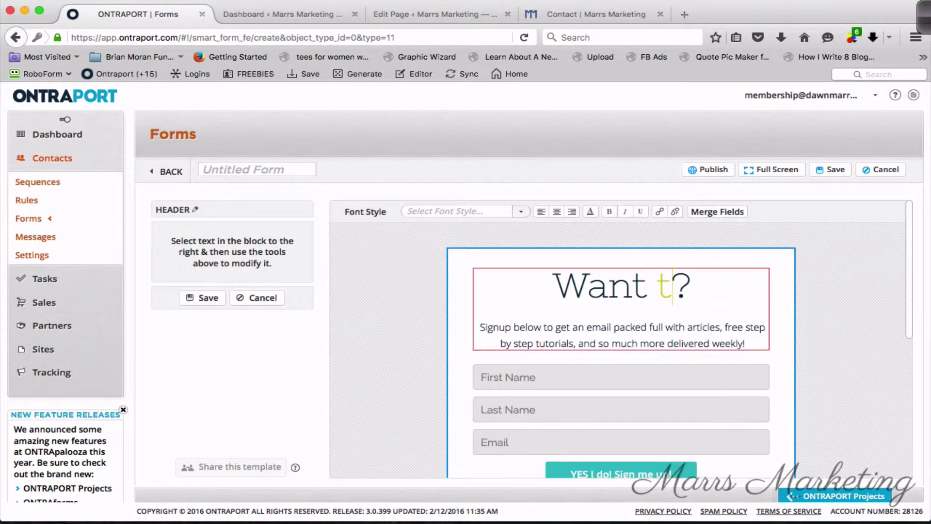
Insert 'to Get In Touch' after 'Want' and remove the leftover 't'.
{"action": "left_click", "coordinate": [649, 287]}
{"action": "type", "text": "to Get I"}
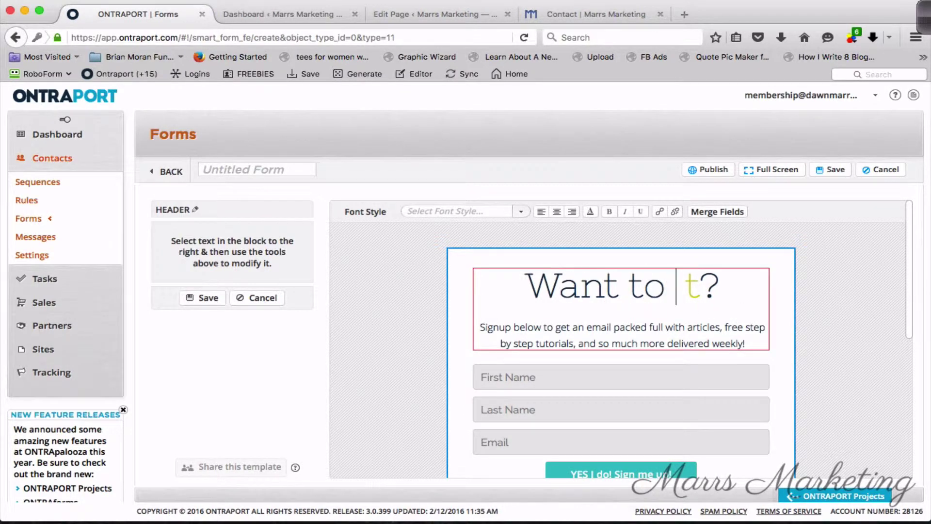
{"action": "type", "text": "n Tou"}
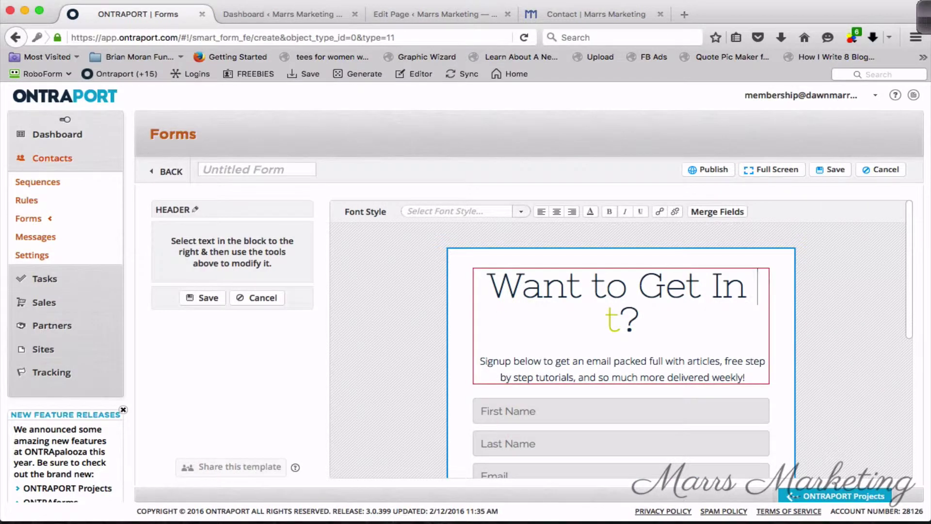
{"action": "type", "text": "ch"}
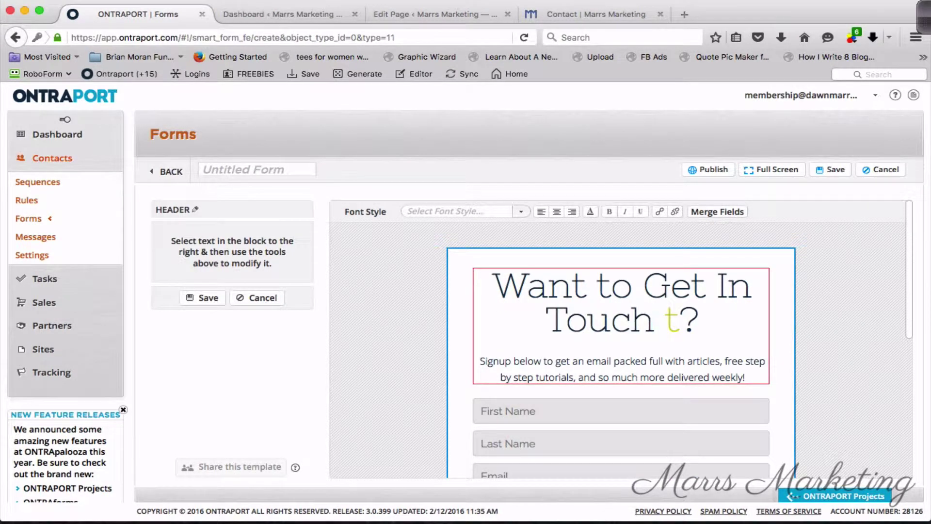
{"action": "key", "text": "Right"}
{"action": "key", "text": "Right"}
{"action": "key", "text": "BackSpace"}
{"action": "key", "text": "BackSpace"}
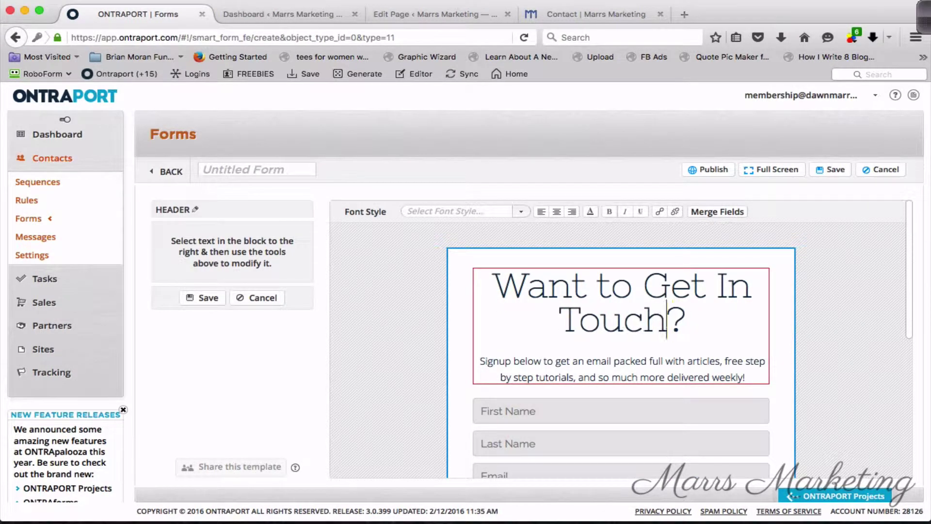
{"action": "left_click", "coordinate": [585, 378]}
{"action": "left_click_drag", "start_coordinate": [908, 302], "coordinate": [911, 407]}
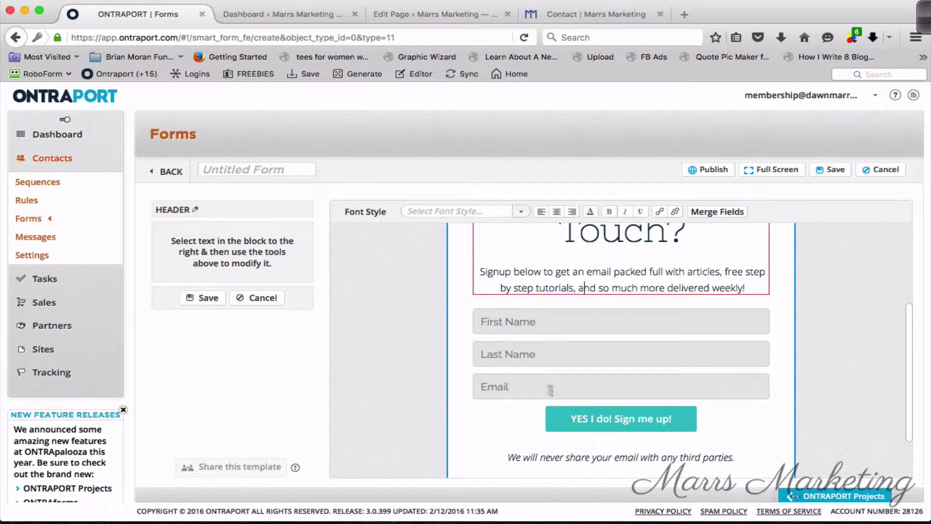
Remove the Last Name field from the form.
{"action": "left_click", "coordinate": [257, 298]}
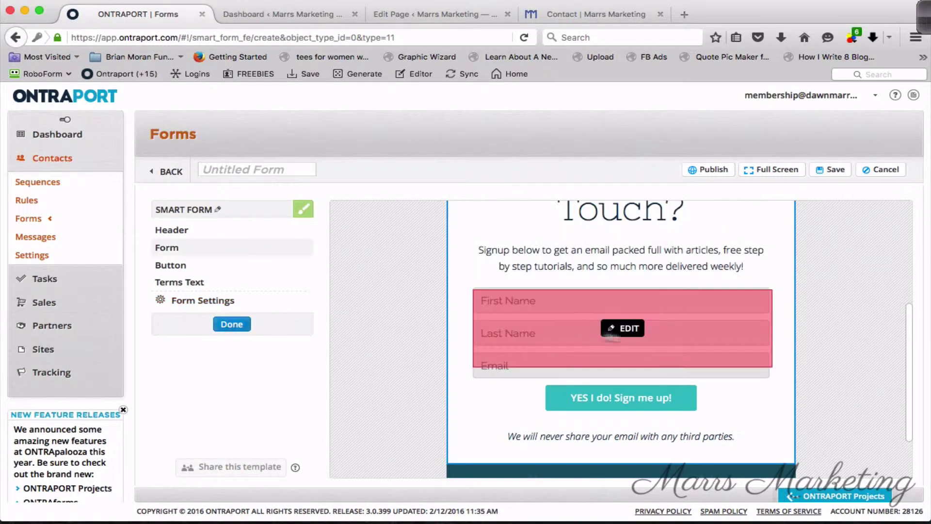
{"action": "left_click", "coordinate": [627, 333]}
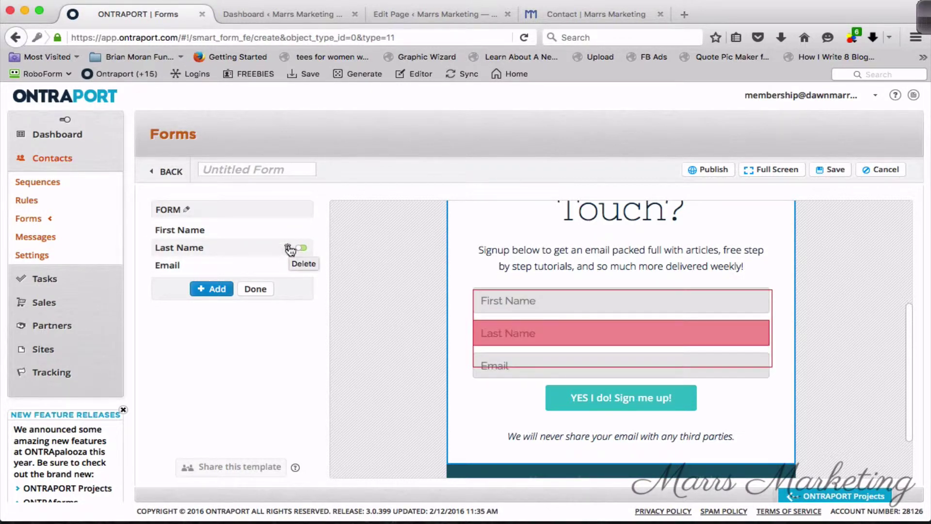
{"action": "left_click", "coordinate": [289, 248]}
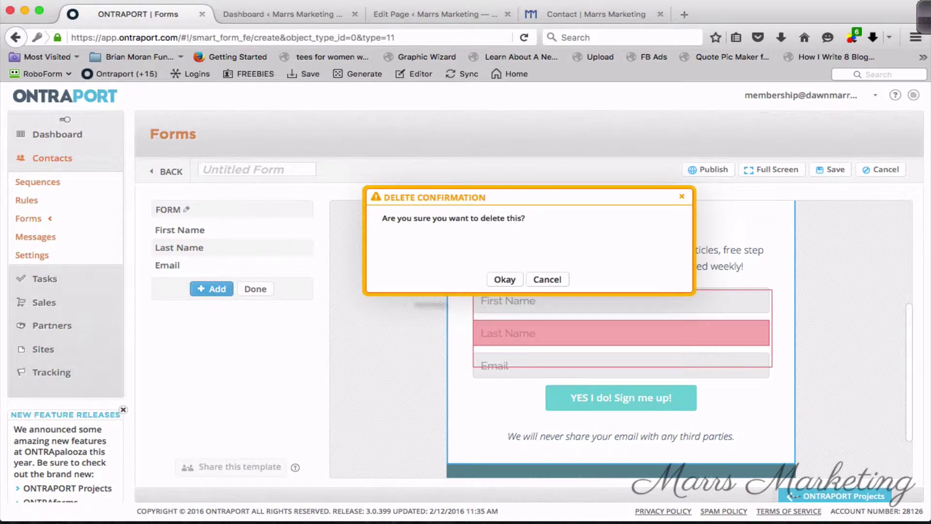
{"action": "left_click", "coordinate": [505, 280]}
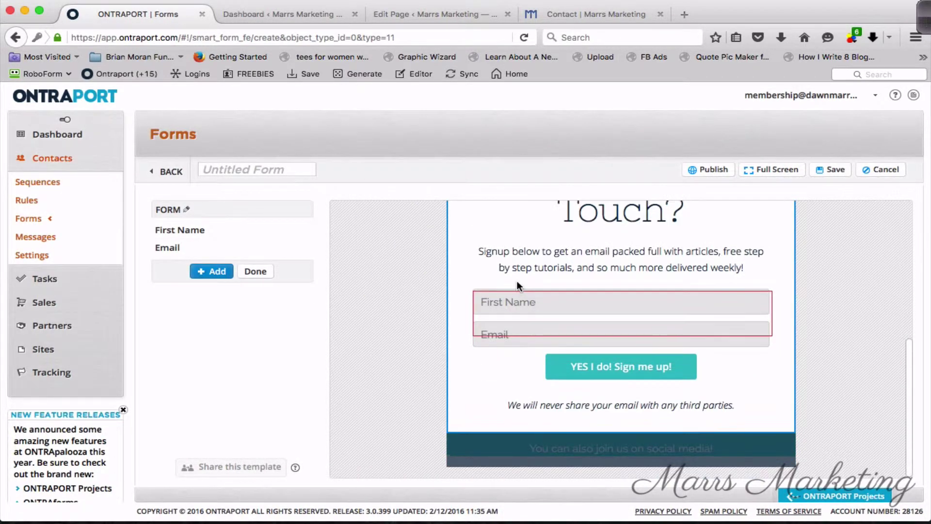
Add a Your Message field to the form.
{"action": "mouse_move", "coordinate": [520, 316]}
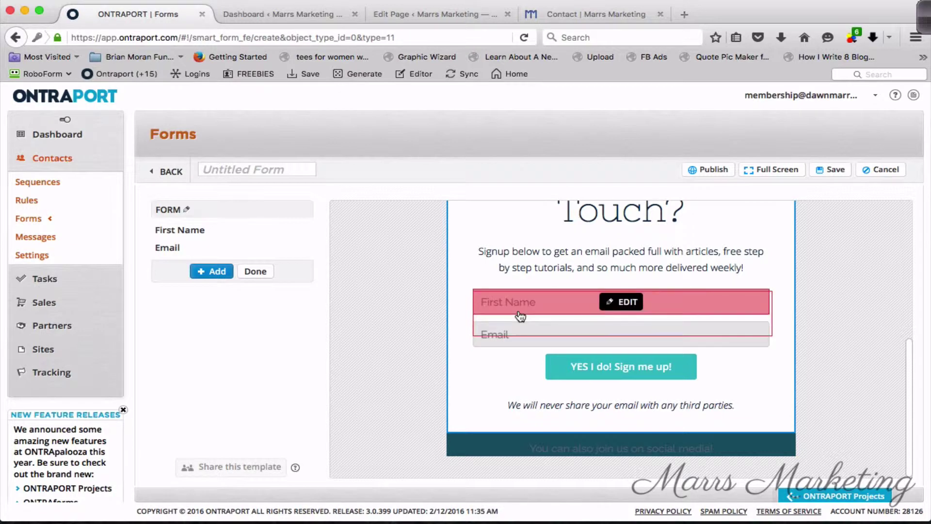
{"action": "left_click", "coordinate": [222, 273]}
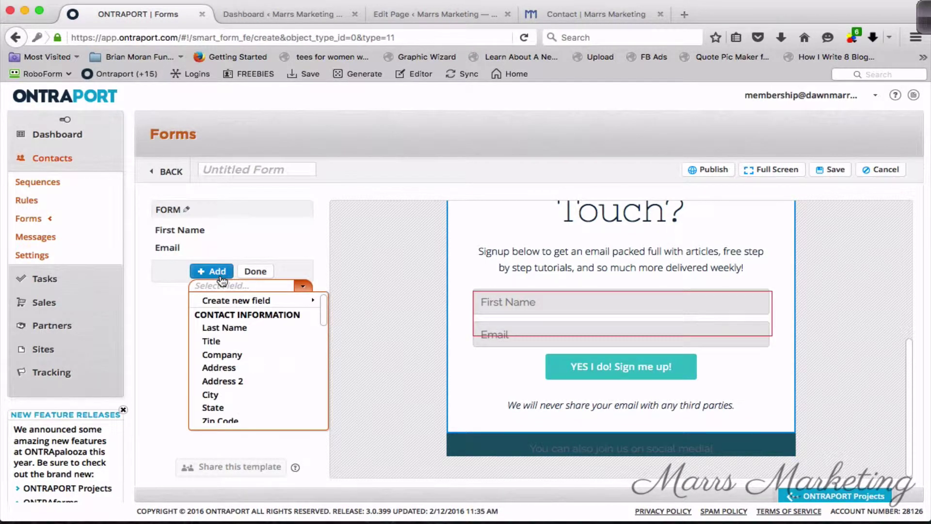
{"action": "type", "text": "mes"}
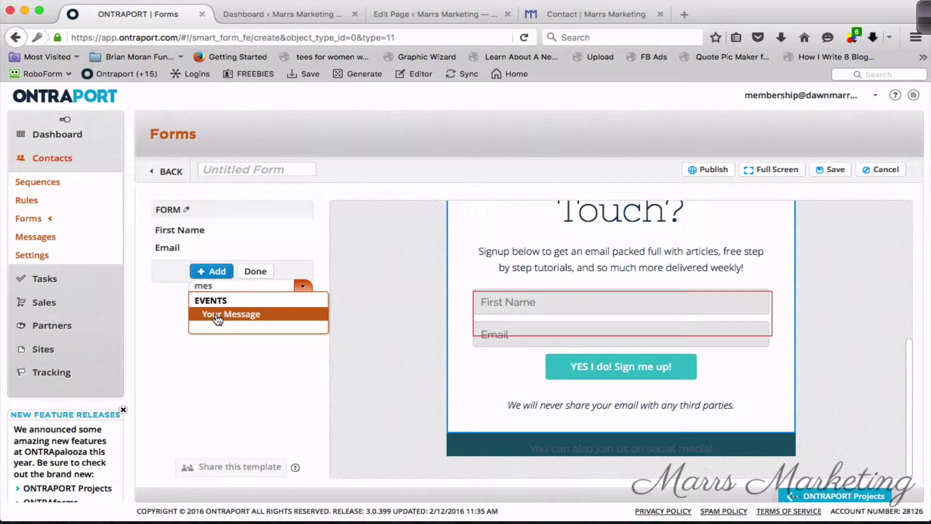
{"action": "left_click", "coordinate": [264, 315]}
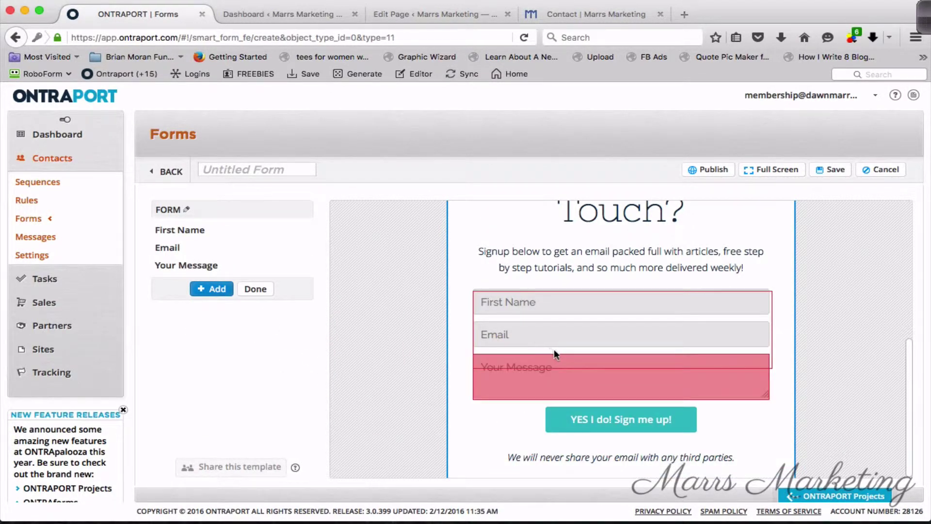
Add the 'Yes! I'd like to receive updates via email' opt-in checkbox.
{"action": "mouse_move", "coordinate": [553, 379]}
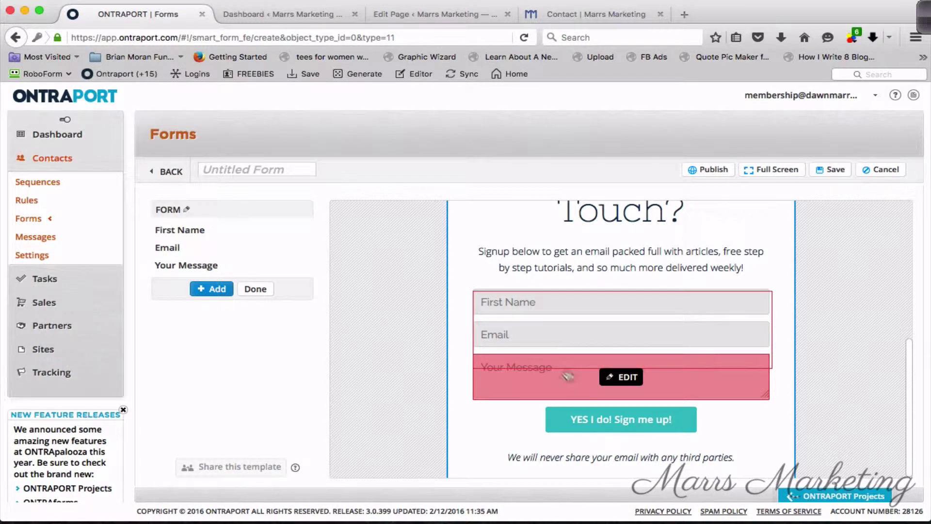
{"action": "left_click", "coordinate": [211, 294]}
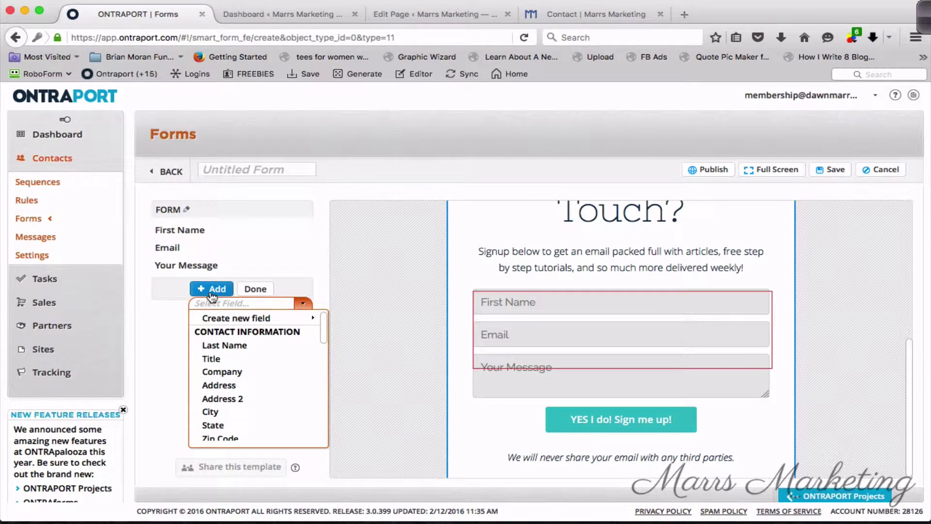
{"action": "type", "text": "yes"}
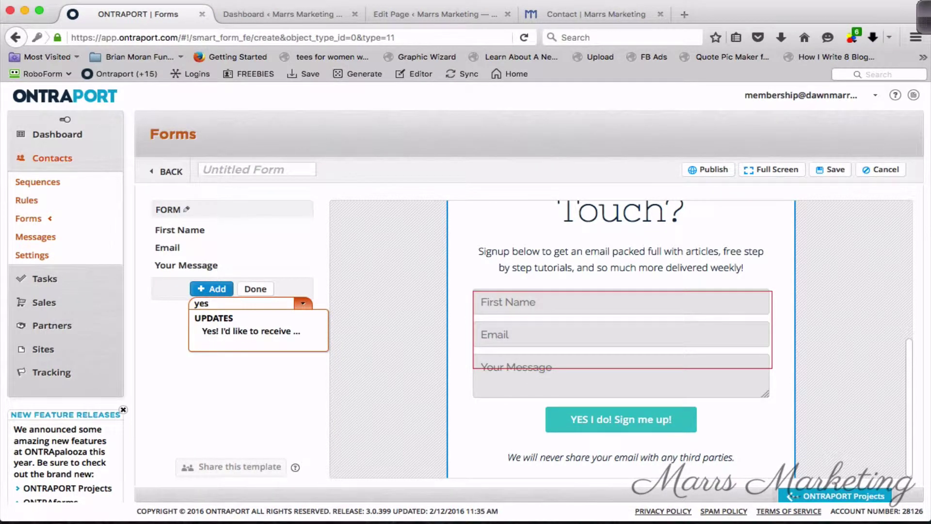
{"action": "left_click", "coordinate": [268, 340]}
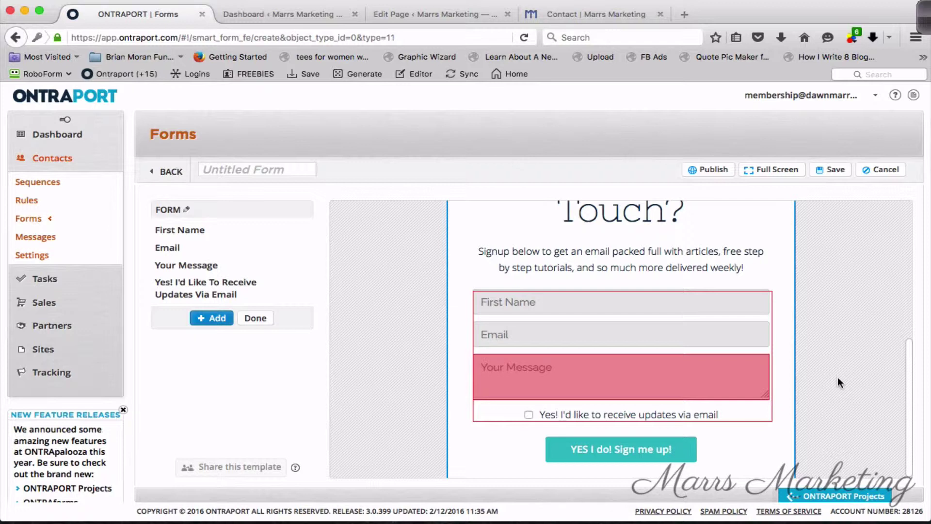
Replace 'to receive updates via email' with 'info on how to double my profit' and save.
{"action": "mouse_move", "coordinate": [626, 421]}
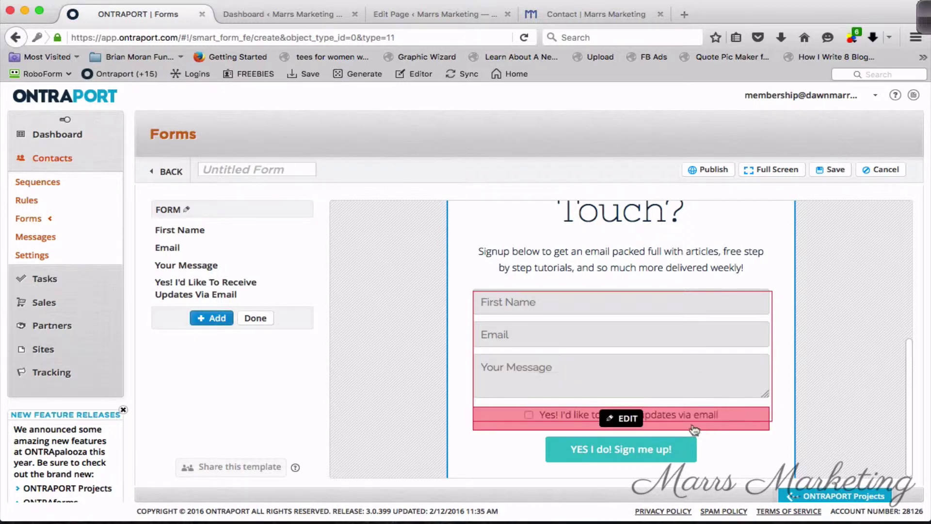
{"action": "left_click", "coordinate": [626, 420]}
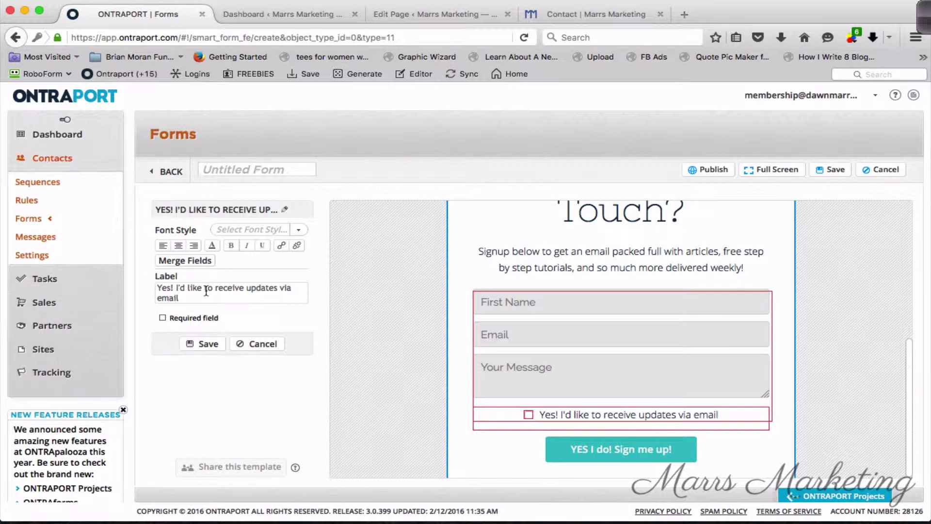
{"action": "left_click_drag", "start_coordinate": [205, 289], "coordinate": [209, 296]}
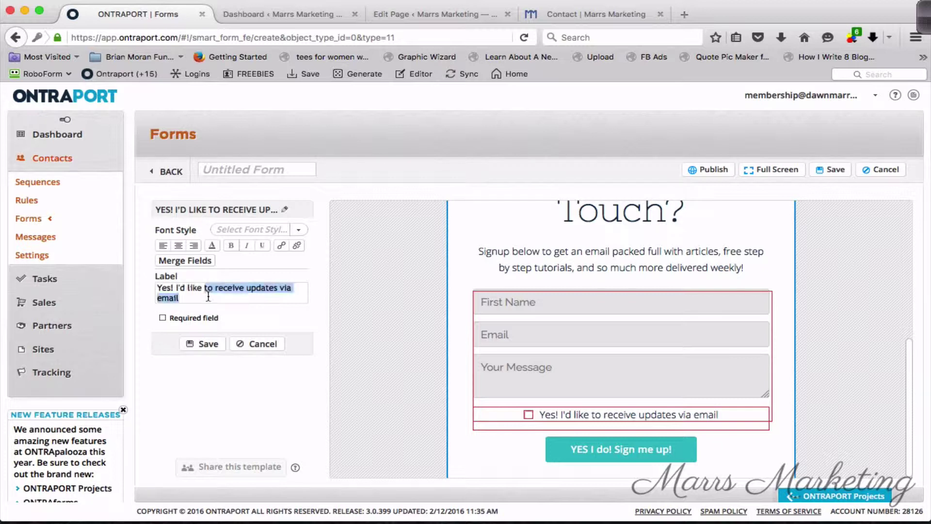
{"action": "type", "text": "info on "}
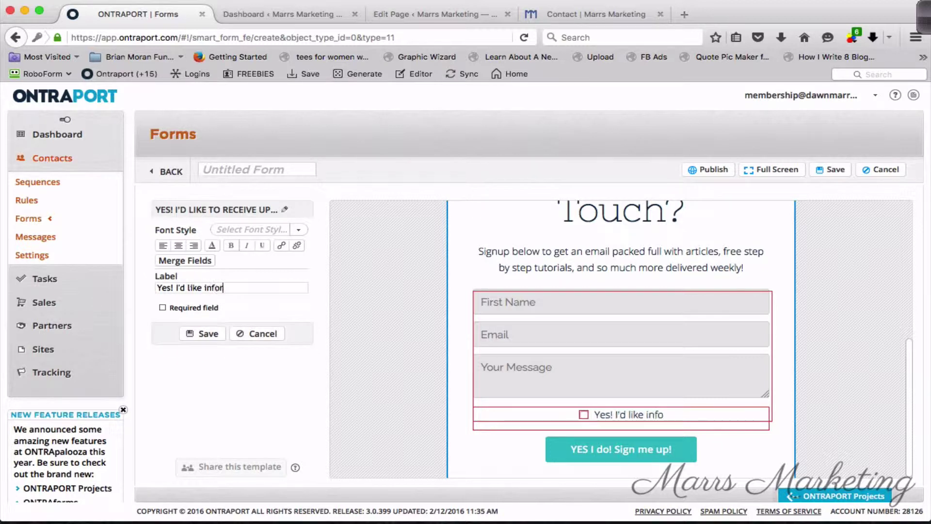
{"action": "type", "text": "how to do"}
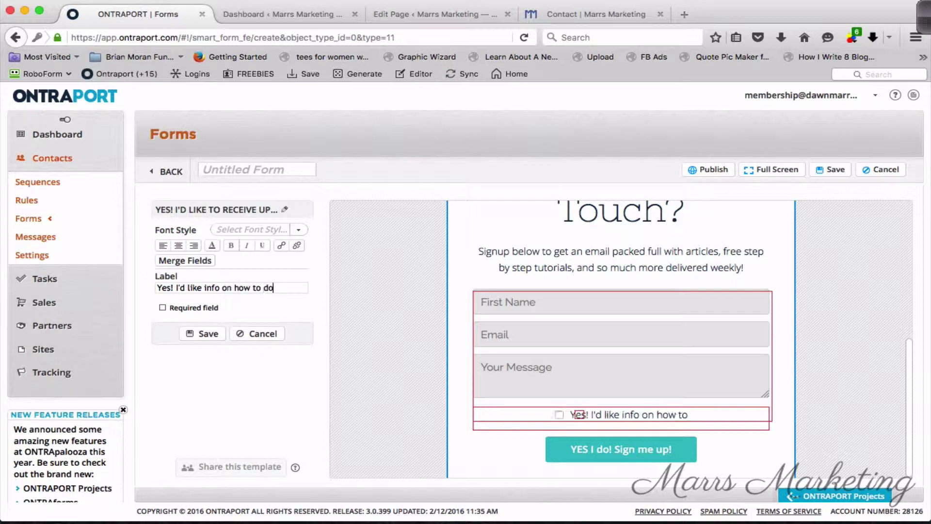
{"action": "type", "text": "uble my profit"}
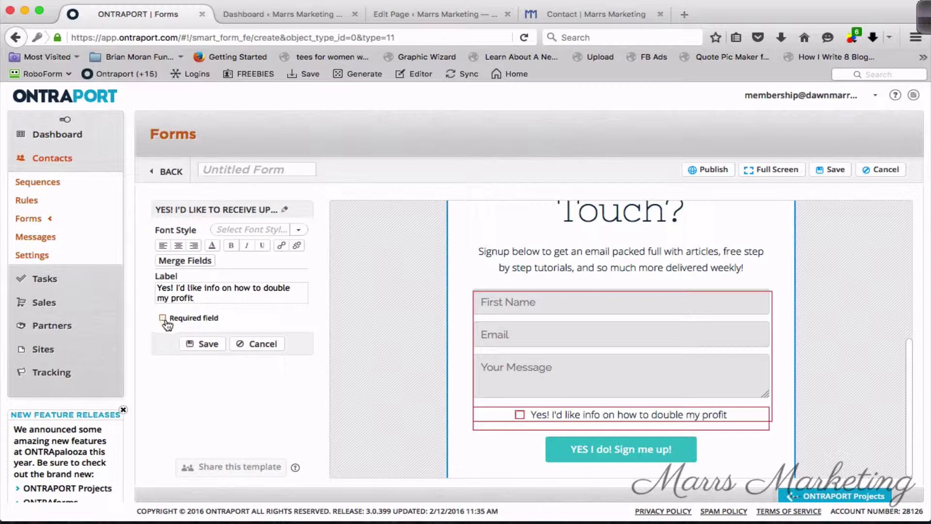
{"action": "left_click", "coordinate": [204, 344]}
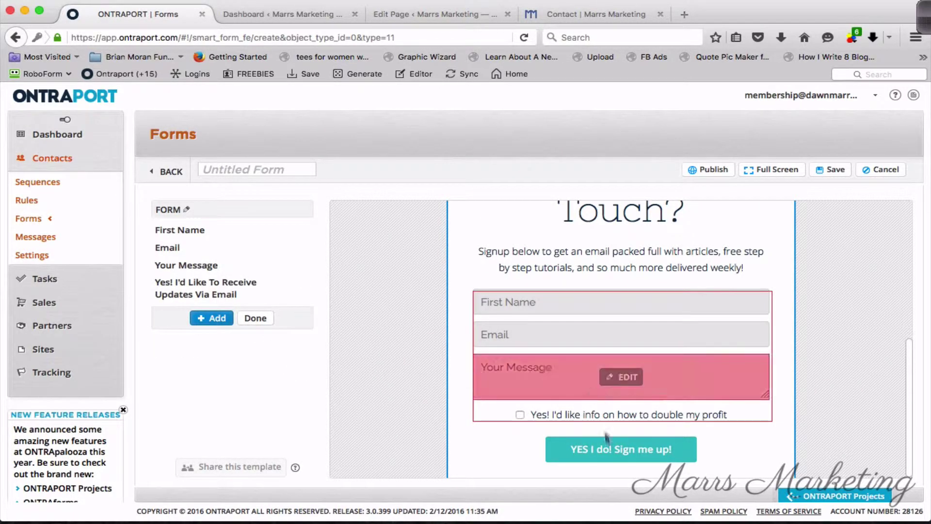
{"action": "mouse_move", "coordinate": [584, 425]}
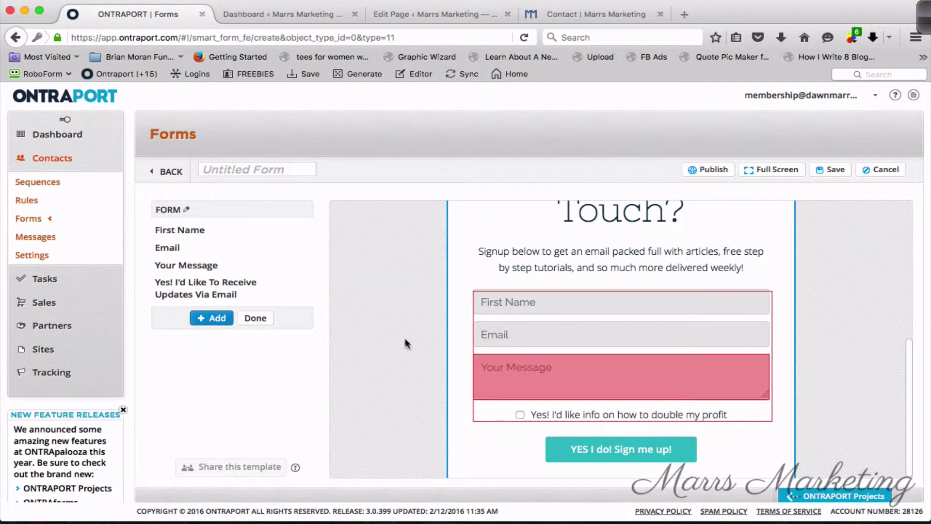
{"action": "scroll", "coordinate": [413, 353], "scroll_direction": "down", "scroll_amount": 3}
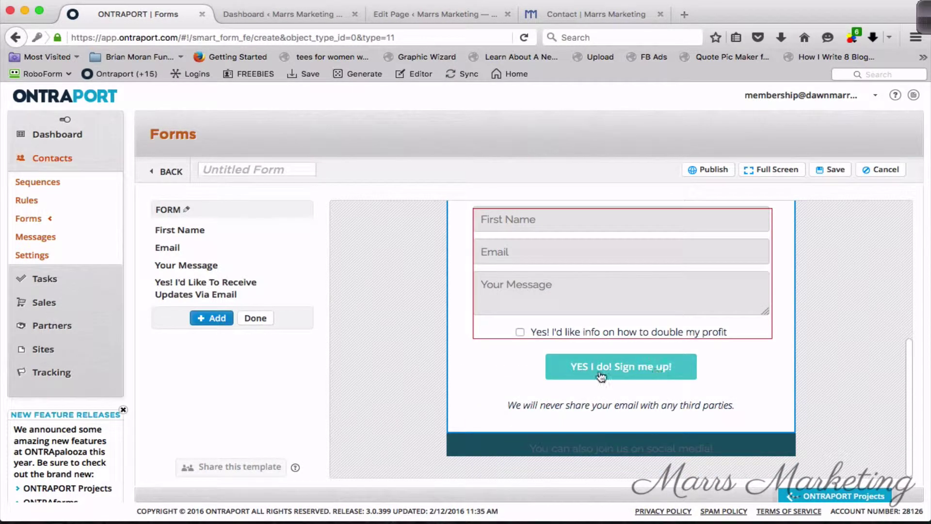
Close the field editor and reopen the Smart Form block's elements.
{"action": "left_click", "coordinate": [622, 374]}
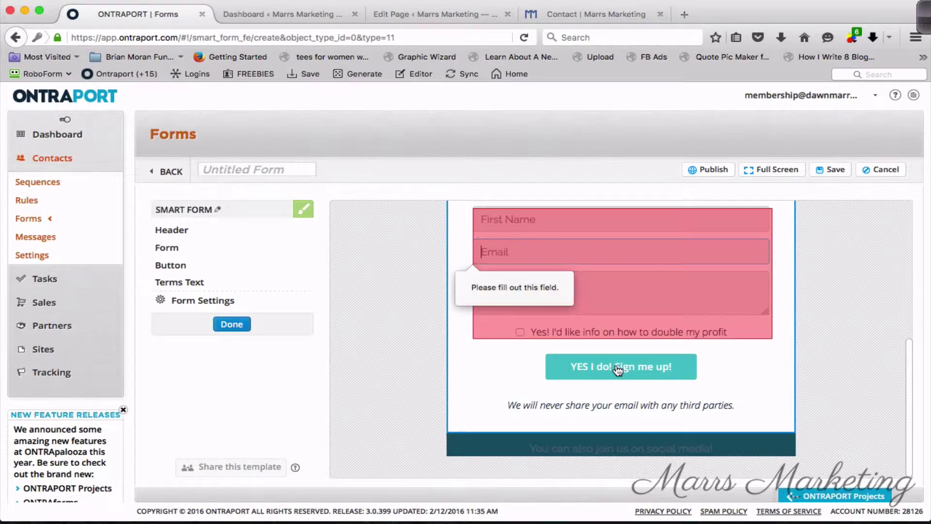
{"action": "scroll", "coordinate": [568, 320], "scroll_direction": "up", "scroll_amount": 2}
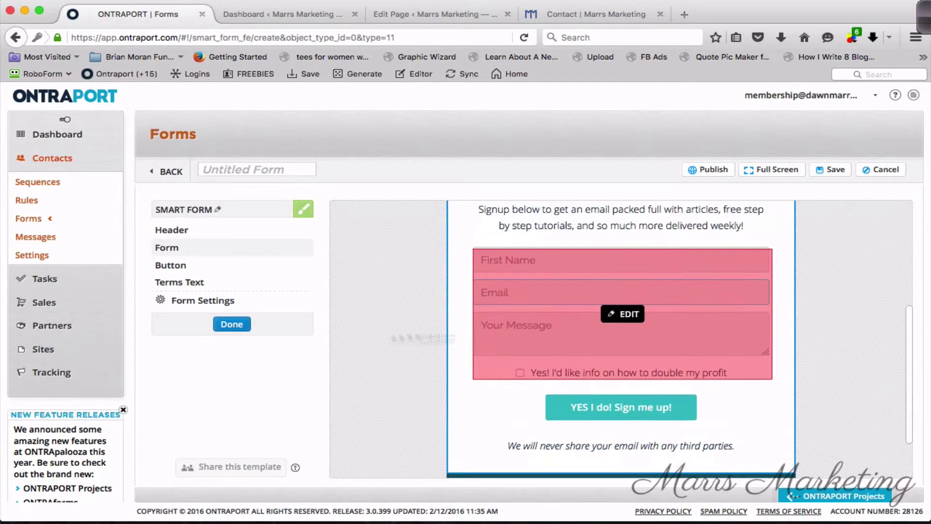
{"action": "left_click", "coordinate": [247, 331]}
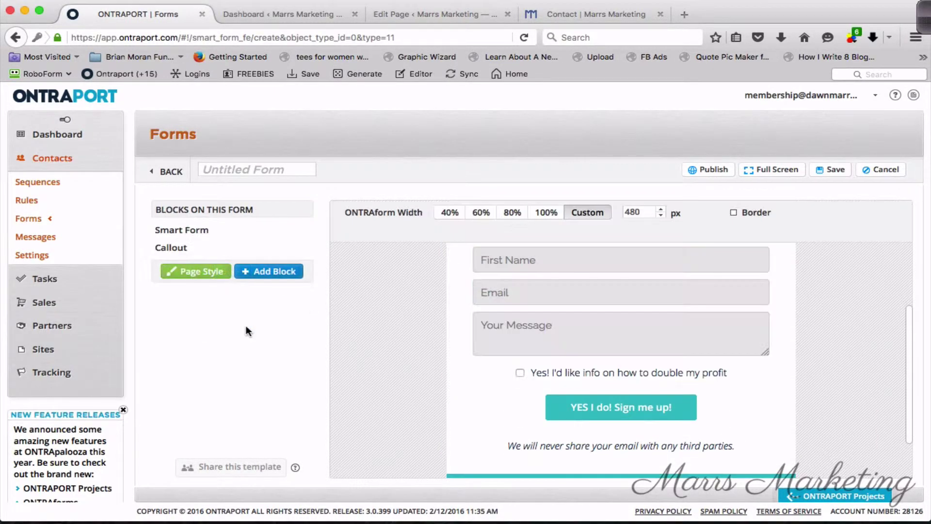
{"action": "left_click", "coordinate": [621, 416]}
{"action": "scroll", "coordinate": [623, 441], "scroll_direction": "down", "scroll_amount": 5}
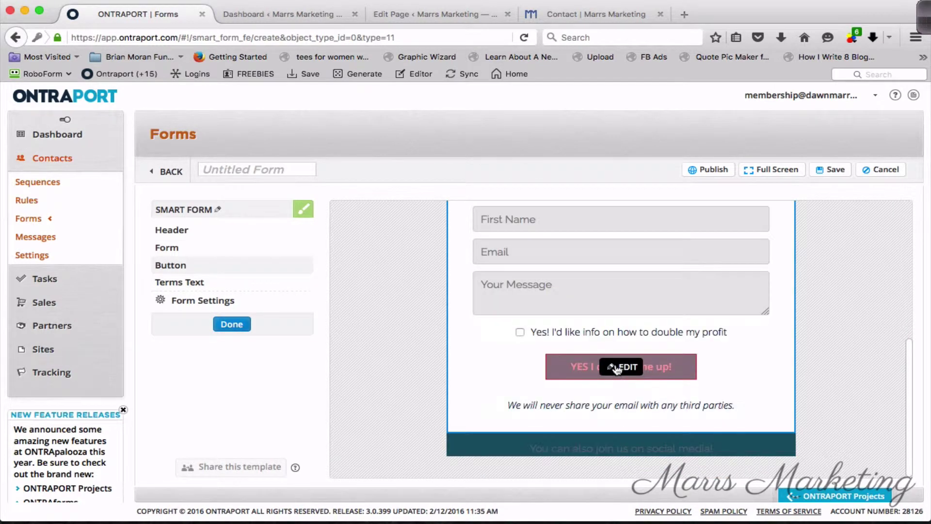
Replace the signup button label 'YES I do! Sign me up!' with SUBMIT and save.
{"action": "left_click", "coordinate": [617, 368]}
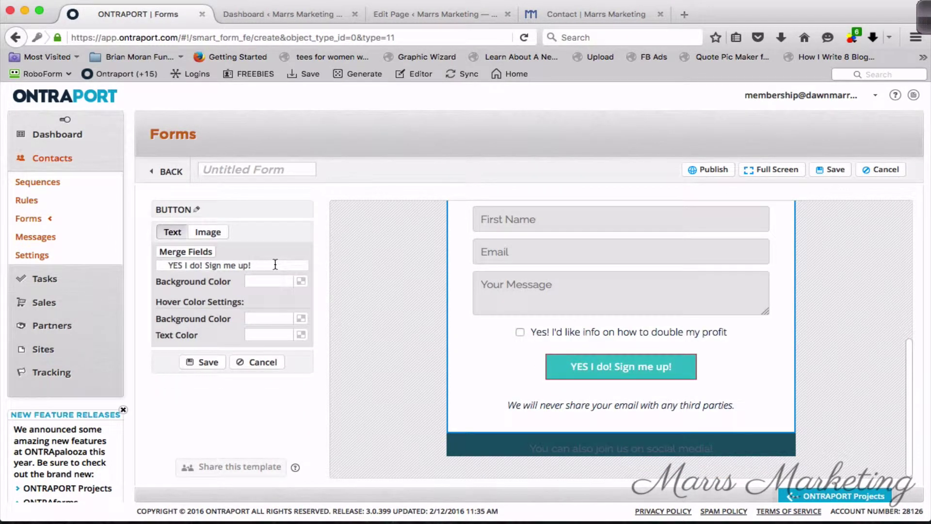
{"action": "left_click_drag", "start_coordinate": [272, 265], "coordinate": [163, 262]}
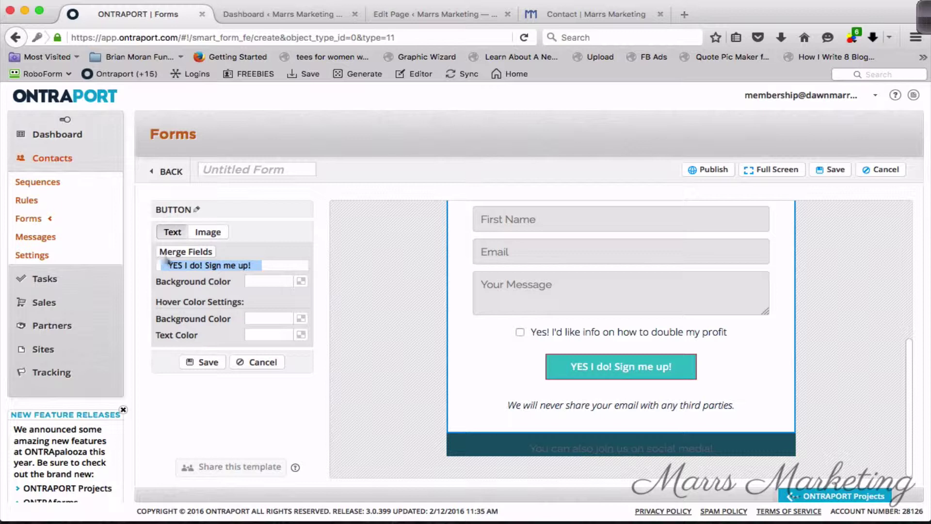
{"action": "left_click", "coordinate": [194, 266]}
{"action": "double_click", "coordinate": [204, 266]}
{"action": "triple_click", "coordinate": [203, 266]}
{"action": "type", "text": "s"}
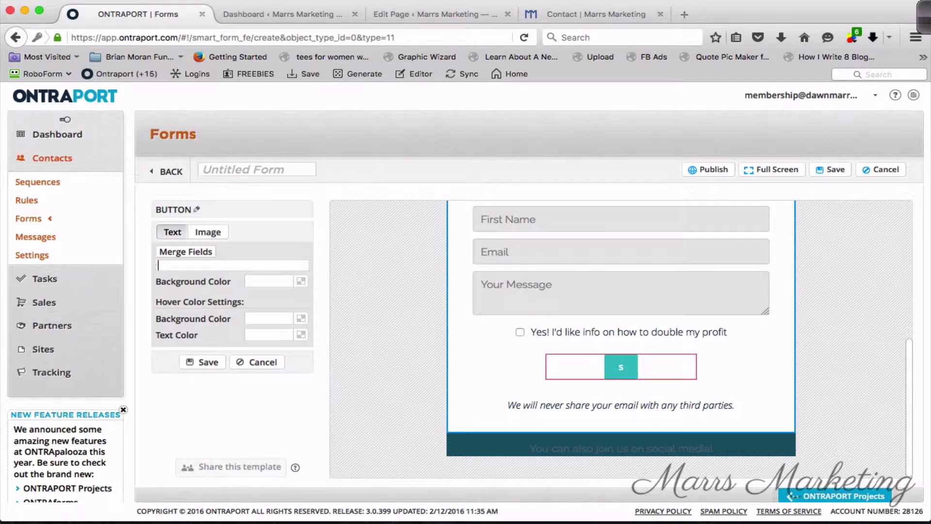
{"action": "type", "text": "SUBMIT"}
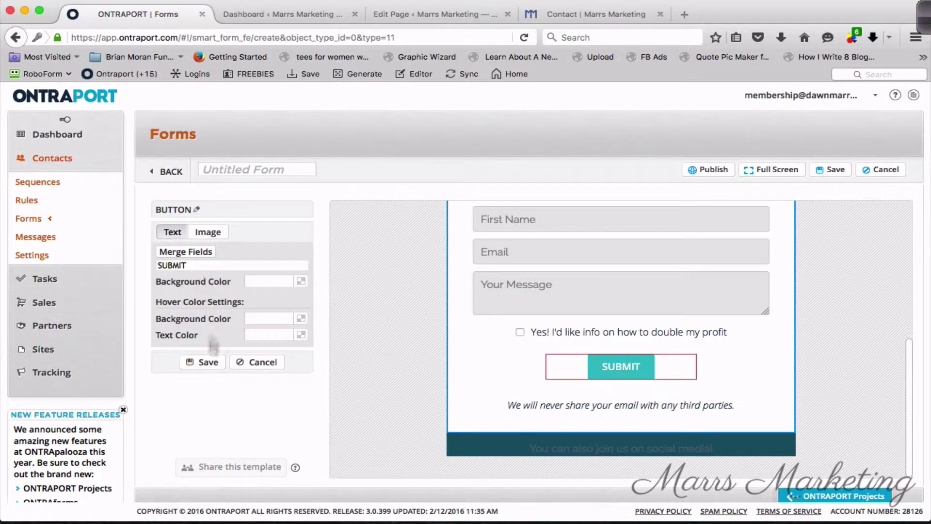
{"action": "left_click", "coordinate": [207, 362]}
{"action": "scroll", "coordinate": [333, 304], "scroll_direction": "up", "scroll_amount": 2}
{"action": "scroll", "coordinate": [578, 361], "scroll_direction": "down", "scroll_amount": 2}
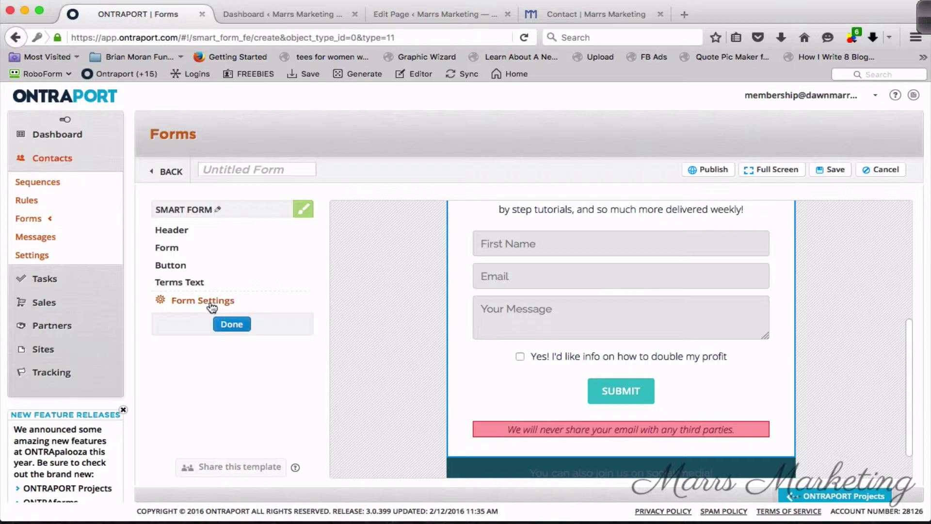
In Form Settings, tag every form fill with the Contact Us tag.
{"action": "left_click", "coordinate": [210, 302]}
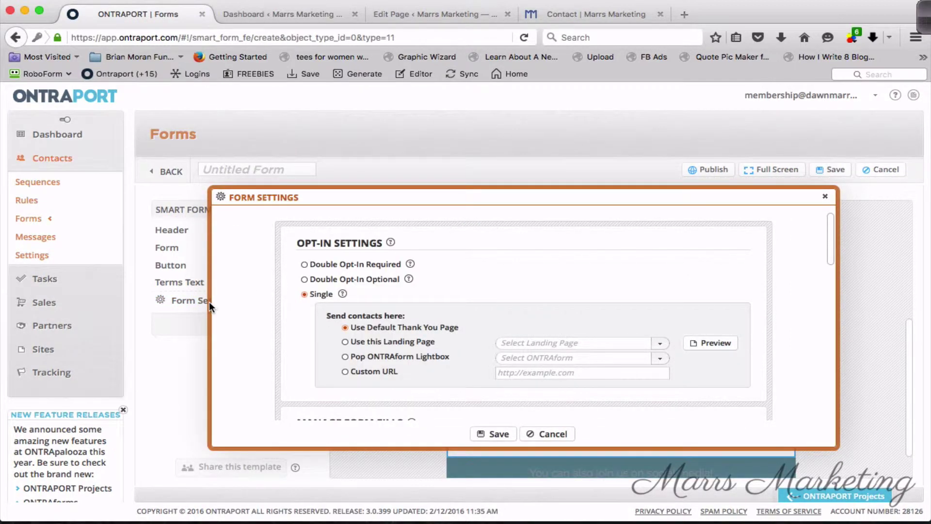
{"action": "scroll", "coordinate": [446, 256], "scroll_direction": "down", "scroll_amount": 2}
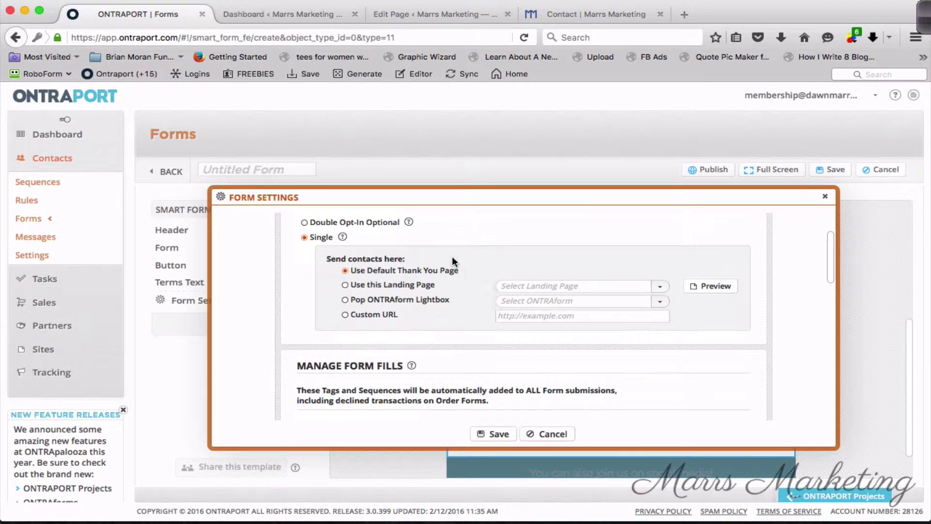
{"action": "scroll", "coordinate": [480, 300], "scroll_direction": "down", "scroll_amount": 1}
{"action": "scroll", "coordinate": [481, 305], "scroll_direction": "down", "scroll_amount": 1}
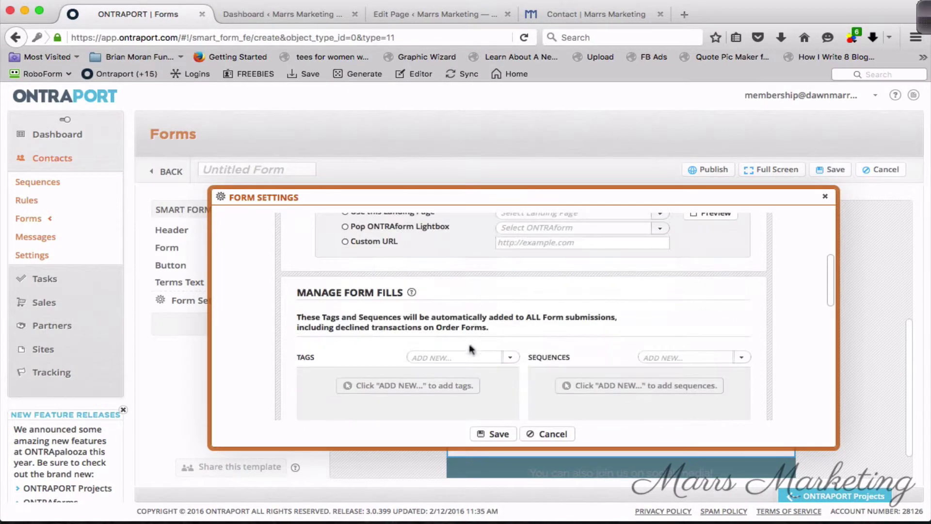
{"action": "left_click", "coordinate": [466, 358]}
{"action": "left_click", "coordinate": [433, 383]}
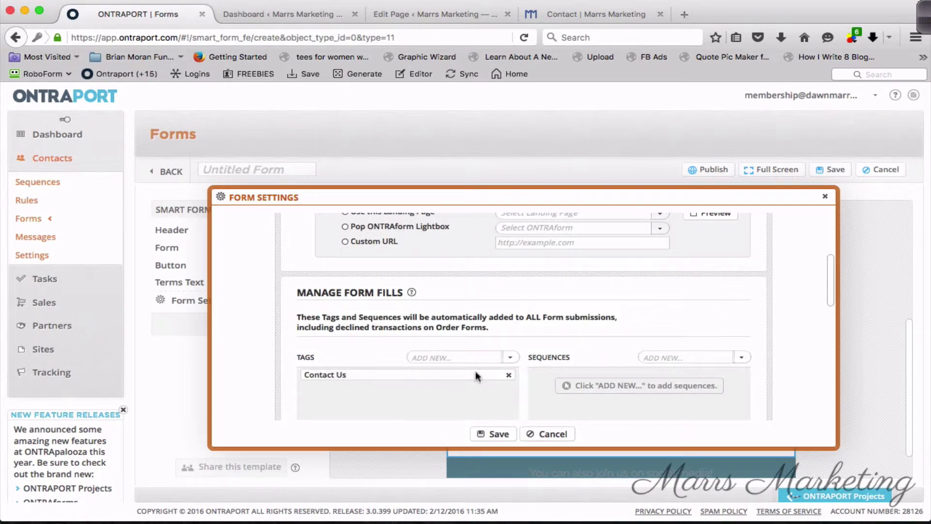
Add every form fill to the Contact Us sequence.
{"action": "scroll", "coordinate": [627, 332], "scroll_direction": "down", "scroll_amount": 2}
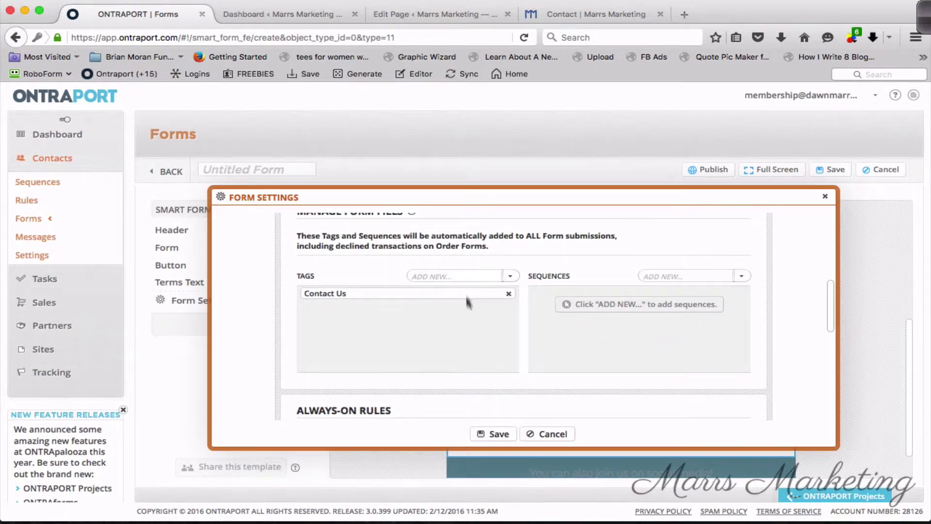
{"action": "left_click", "coordinate": [743, 277]}
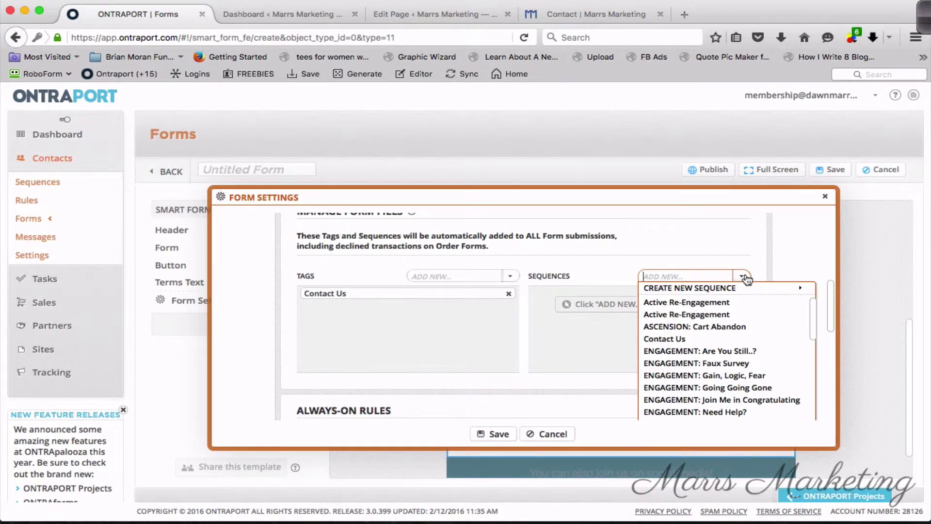
{"action": "type", "text": "cont"}
{"action": "left_click", "coordinate": [678, 303]}
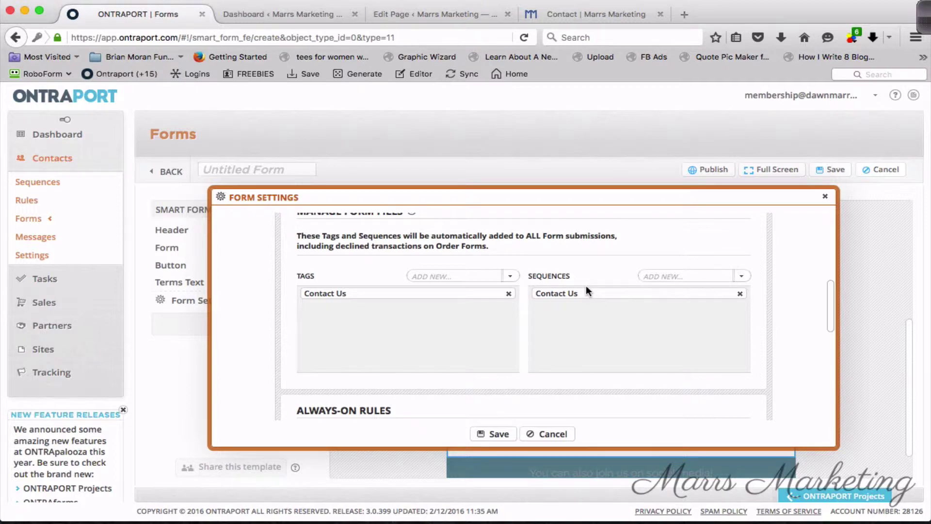
Start a new rule conditioned on the email-updates opt-in field equalling the value.
{"action": "scroll", "coordinate": [503, 250], "scroll_direction": "down", "scroll_amount": 4}
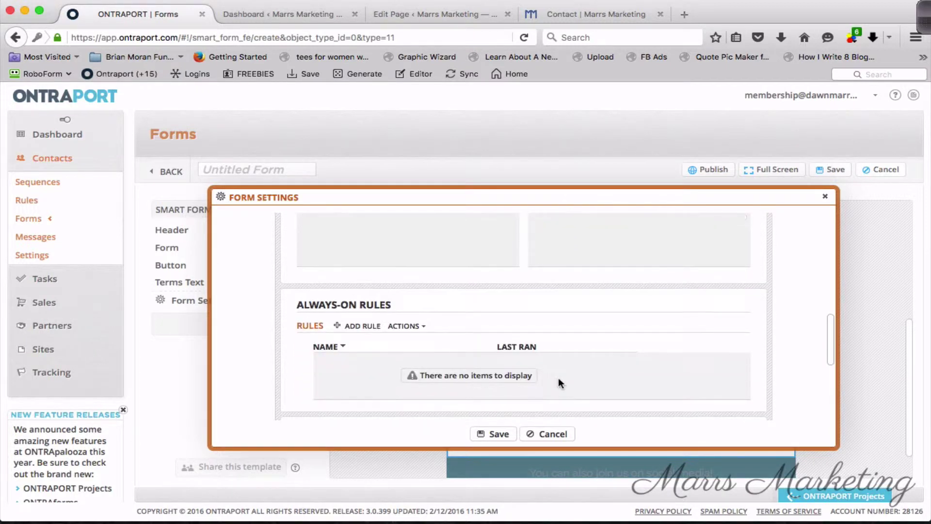
{"action": "left_click", "coordinate": [363, 326]}
{"action": "scroll", "coordinate": [418, 353], "scroll_direction": "down", "scroll_amount": 3}
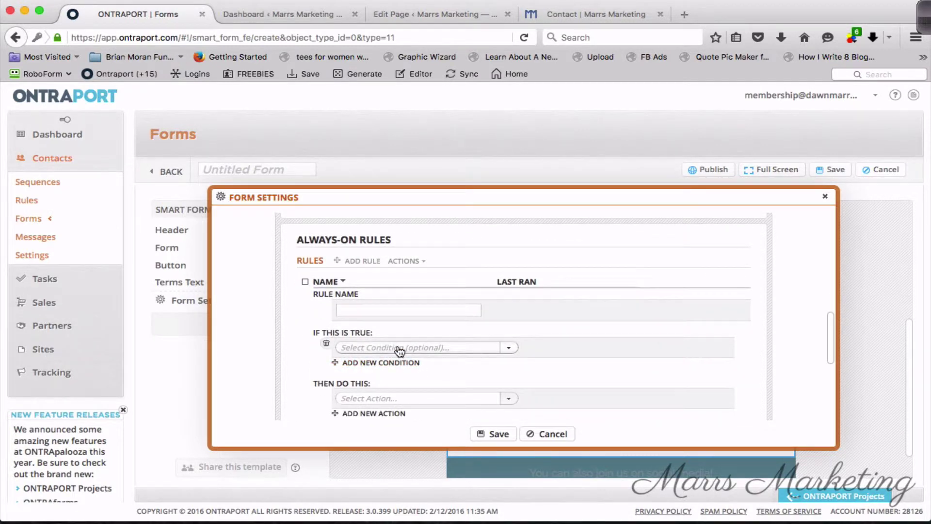
{"action": "left_click", "coordinate": [405, 348]}
{"action": "type", "text": "va"}
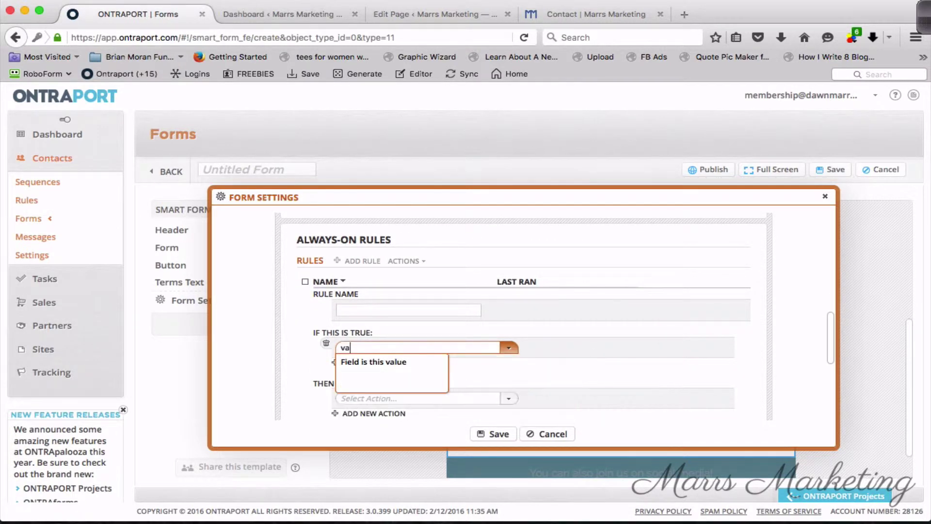
{"action": "left_click", "coordinate": [405, 364]}
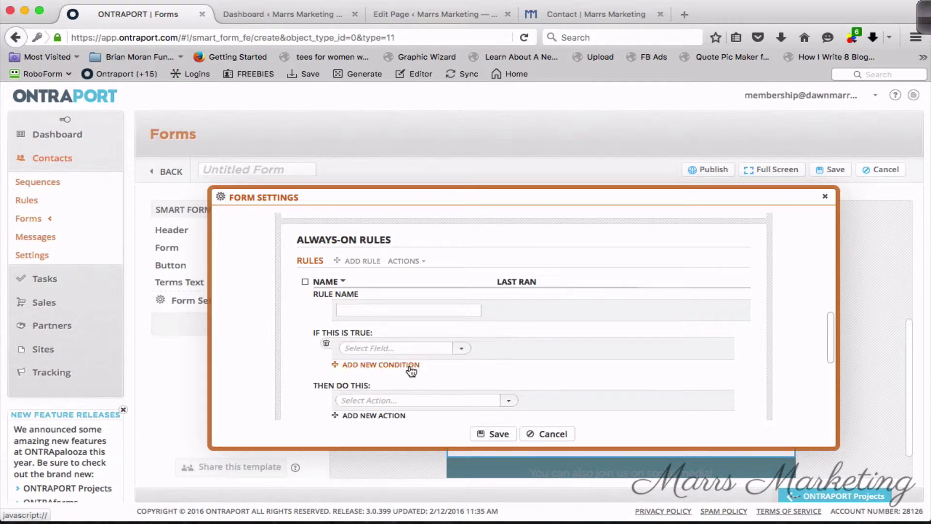
{"action": "left_click", "coordinate": [391, 351]}
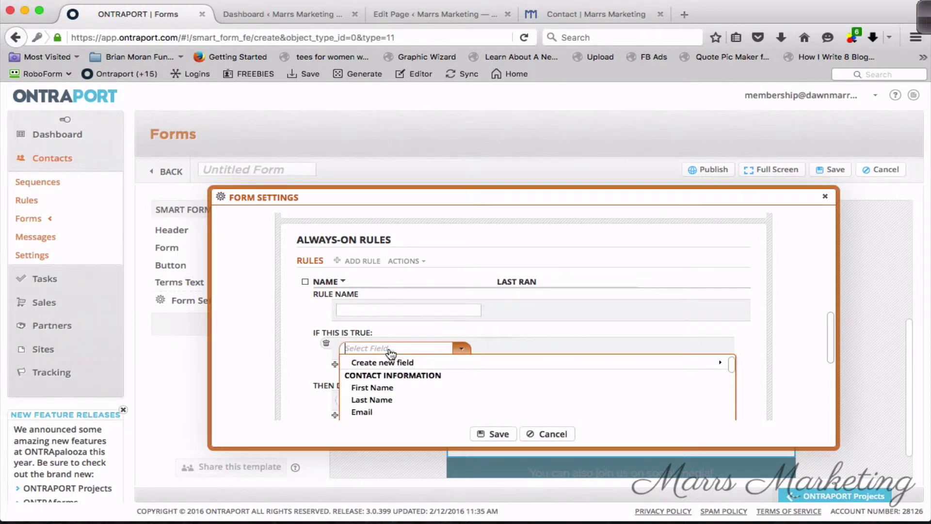
{"action": "type", "text": "yes"}
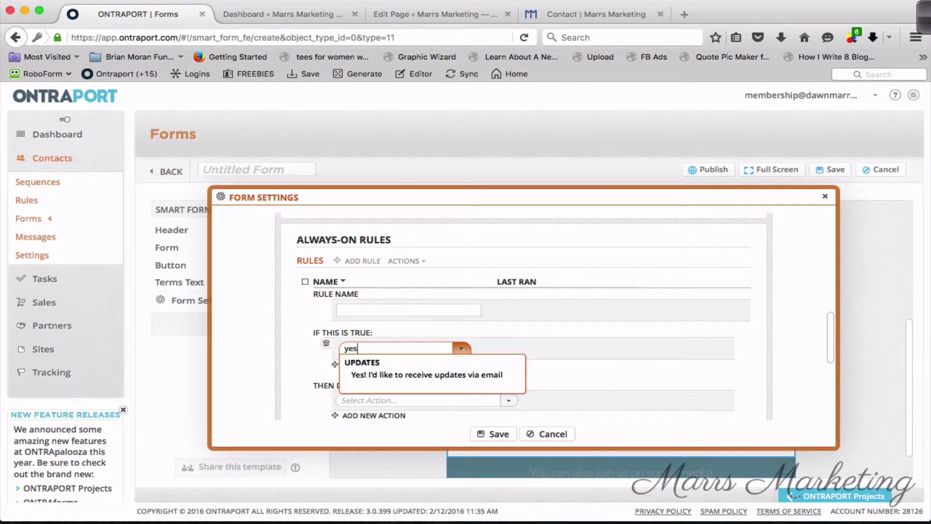
{"action": "left_click", "coordinate": [391, 376]}
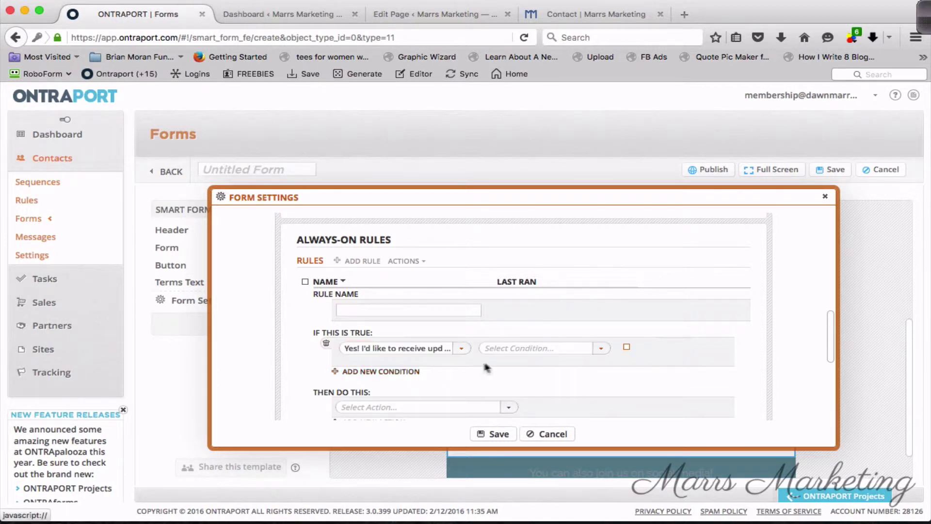
{"action": "left_click", "coordinate": [511, 358]}
{"action": "left_click", "coordinate": [512, 364]}
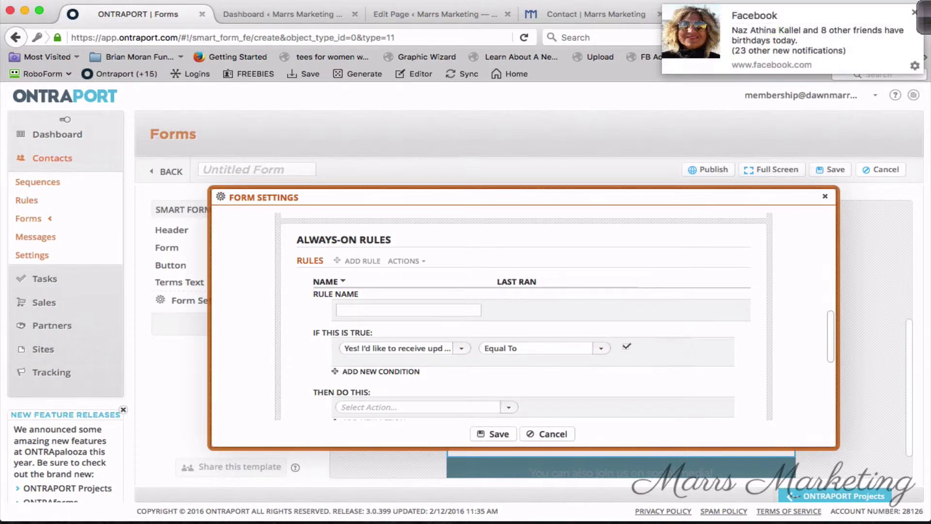
Make the rule add the contact to the New Subscriber Welcome sequence.
{"action": "left_click", "coordinate": [915, 13]}
{"action": "scroll", "coordinate": [437, 316], "scroll_direction": "down", "scroll_amount": 3}
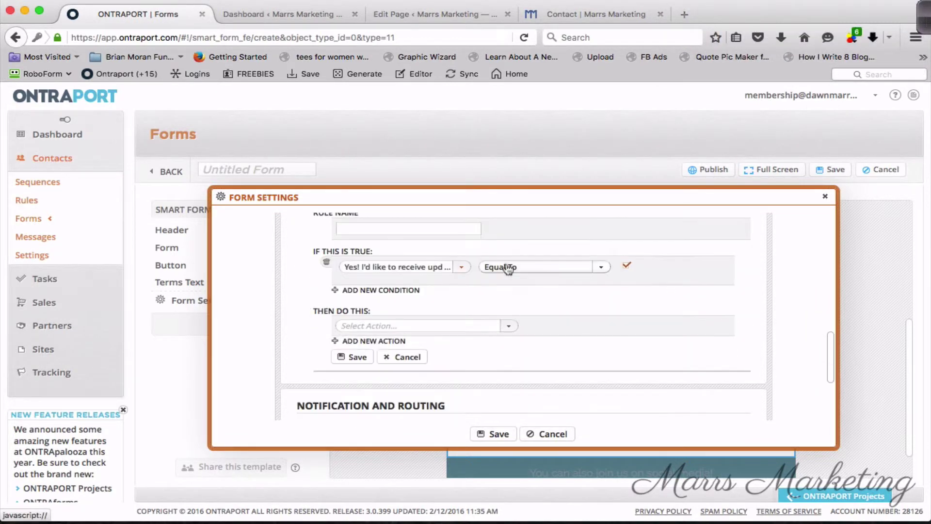
{"action": "left_click", "coordinate": [389, 326]}
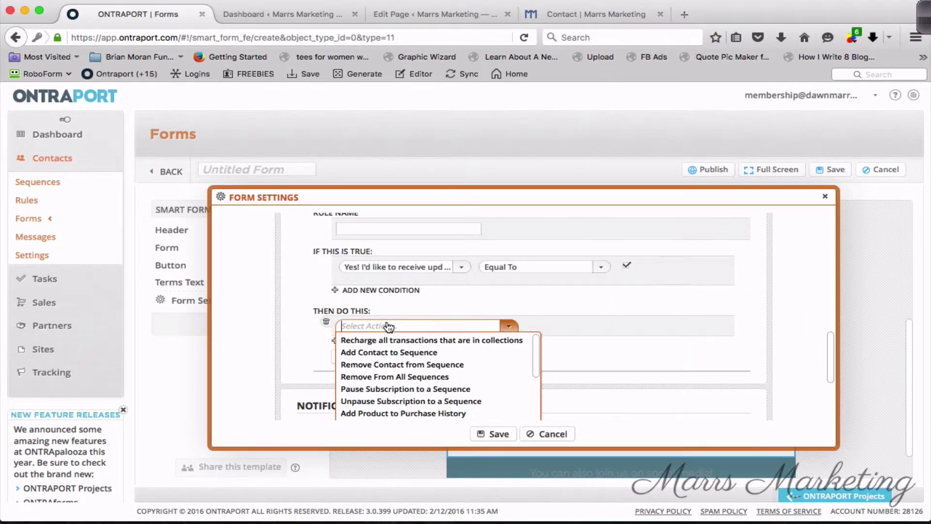
{"action": "left_click", "coordinate": [383, 353]}
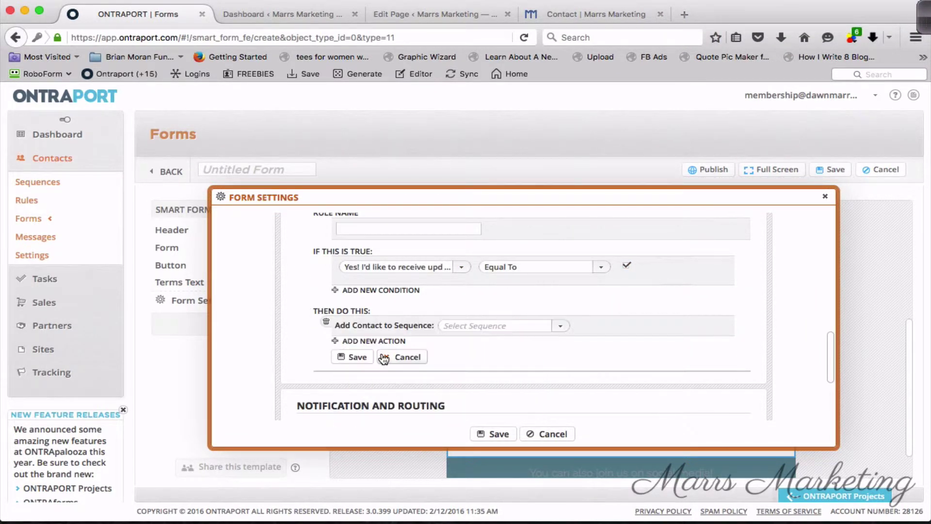
{"action": "left_click", "coordinate": [477, 330]}
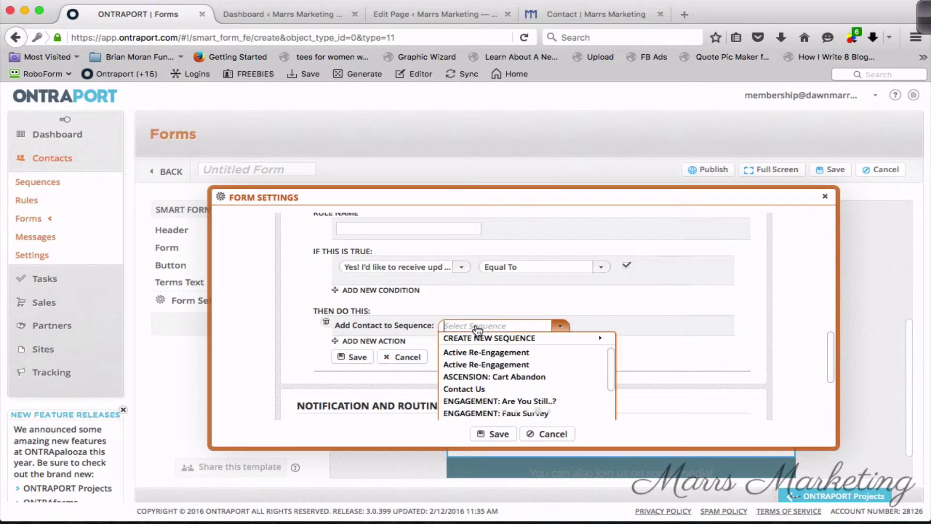
{"action": "left_click", "coordinate": [473, 389]}
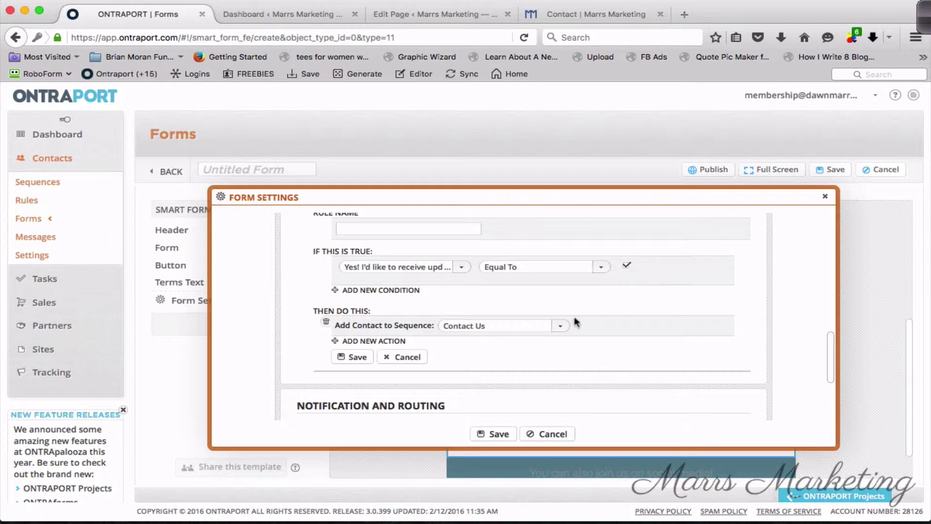
{"action": "left_click", "coordinate": [560, 326]}
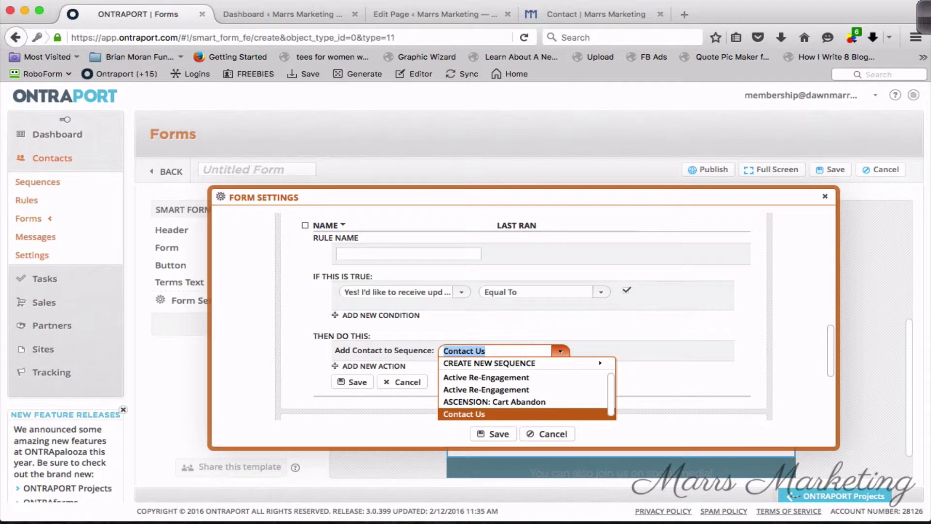
{"action": "type", "text": "new"}
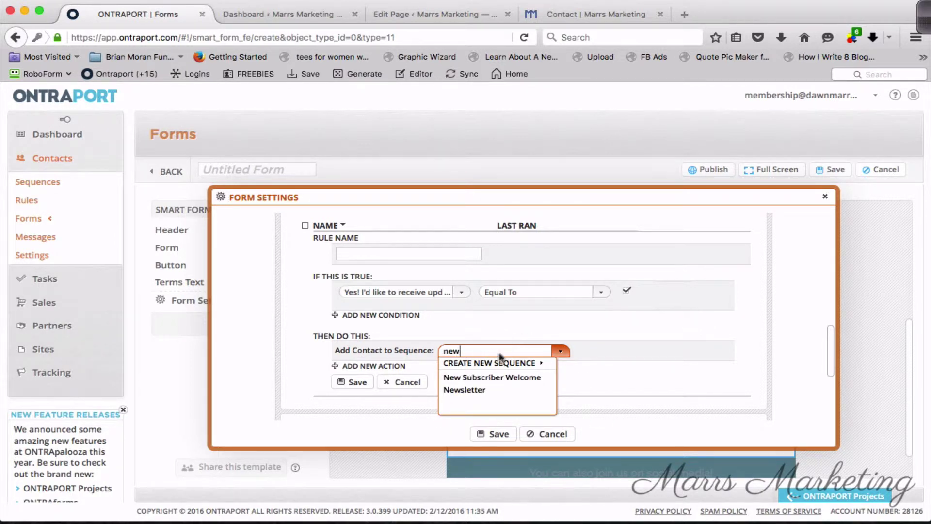
{"action": "left_click", "coordinate": [472, 378]}
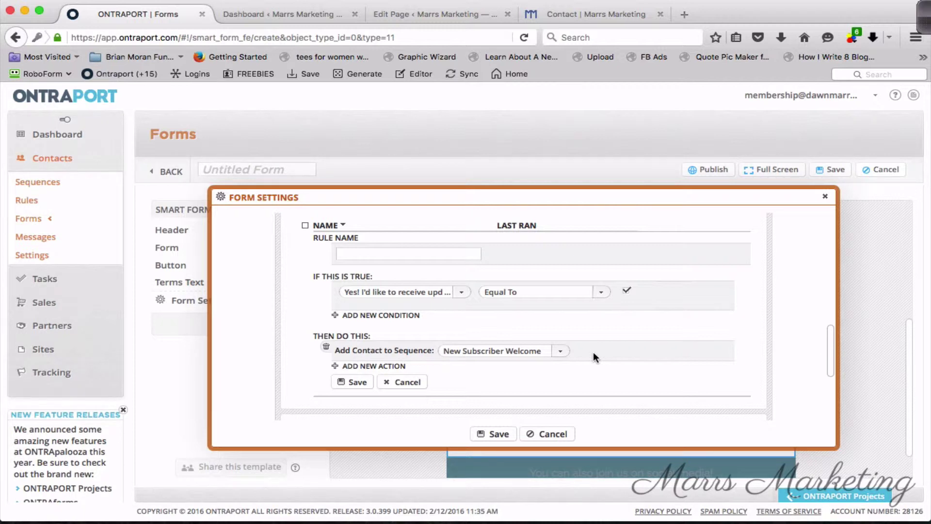
Name the rule 'If UPDATES is TRUE' and save it.
{"action": "scroll", "coordinate": [485, 322], "scroll_direction": "up", "scroll_amount": 1}
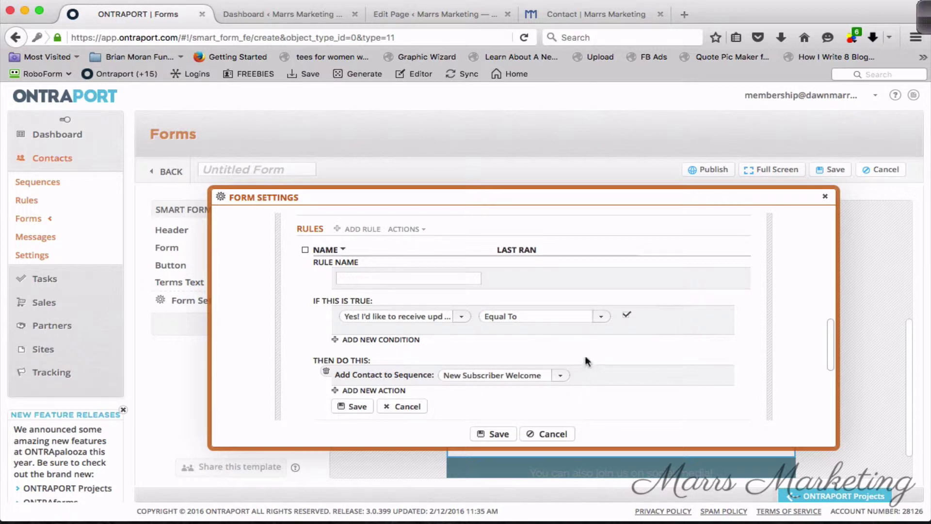
{"action": "left_click", "coordinate": [359, 409]}
{"action": "left_click", "coordinate": [420, 276]}
{"action": "type", "text": "I"}
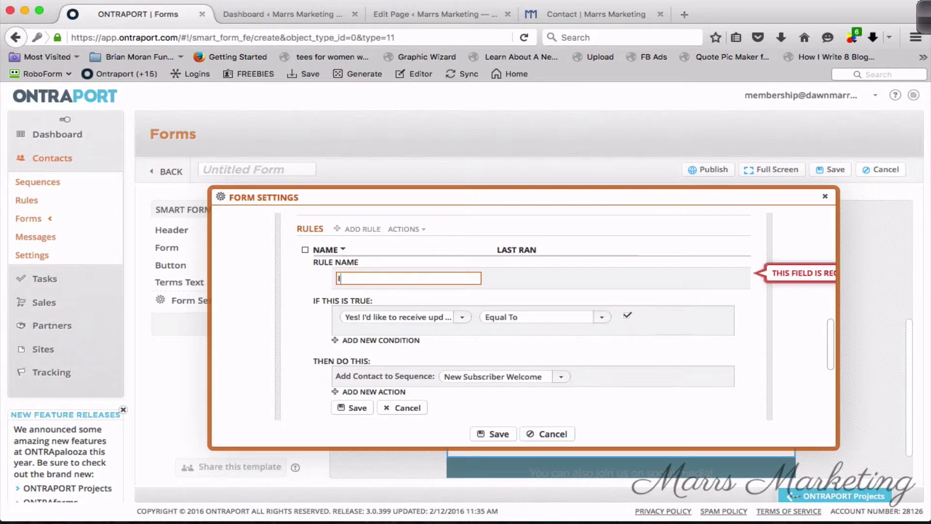
{"action": "type", "text": "f UPDATES is TRUE"}
{"action": "scroll", "coordinate": [374, 319], "scroll_direction": "down", "scroll_amount": 1}
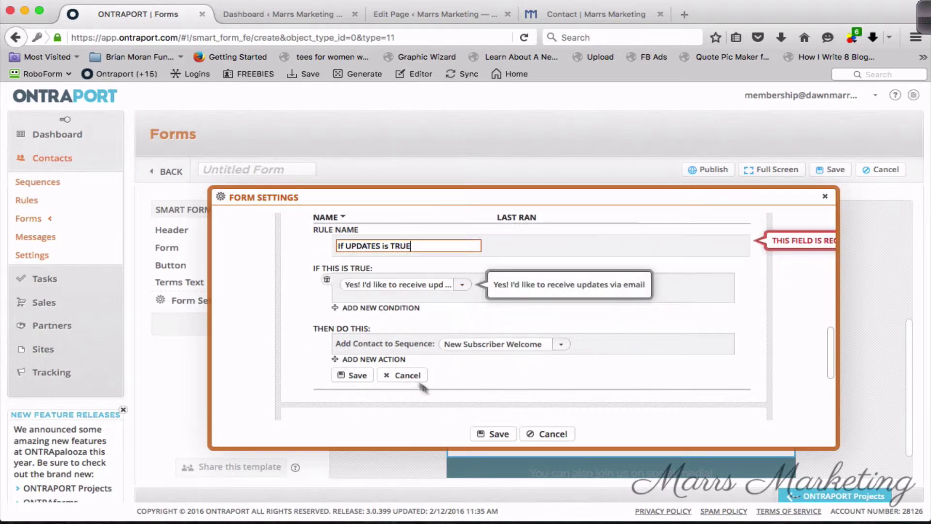
{"action": "left_click", "coordinate": [349, 376]}
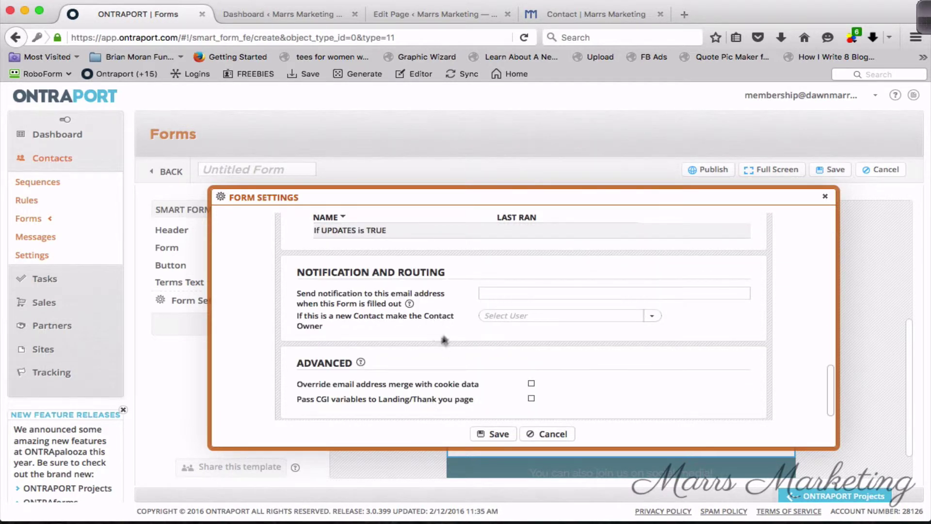
Enter the owner's email for submission notifications and choose the account user as contact owner.
{"action": "scroll", "coordinate": [444, 329], "scroll_direction": "up", "scroll_amount": 3}
{"action": "scroll", "coordinate": [831, 378], "scroll_direction": "down", "scroll_amount": 3}
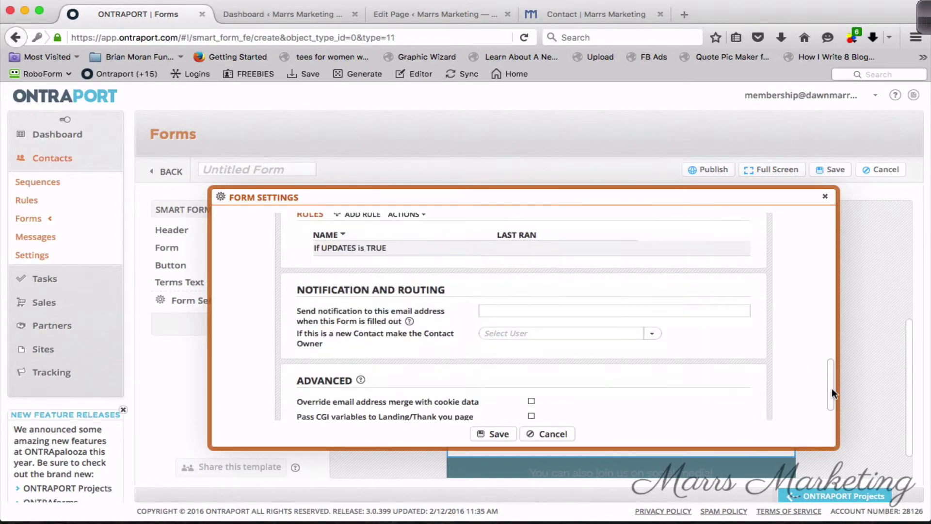
{"action": "left_click", "coordinate": [482, 307]}
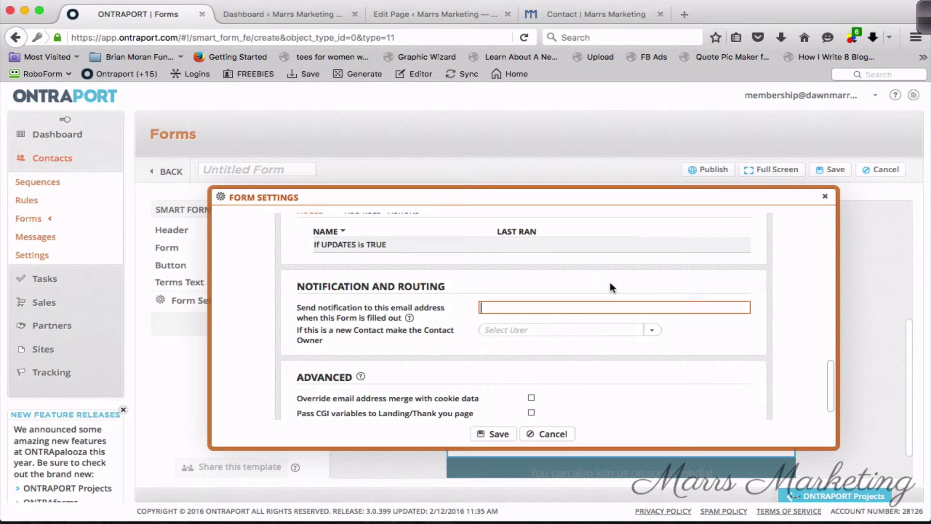
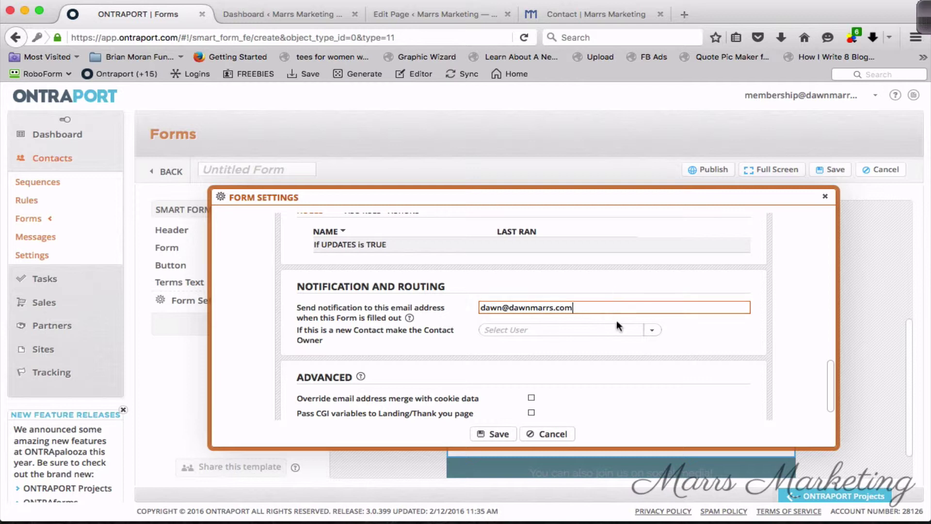
{"action": "left_click", "coordinate": [649, 333]}
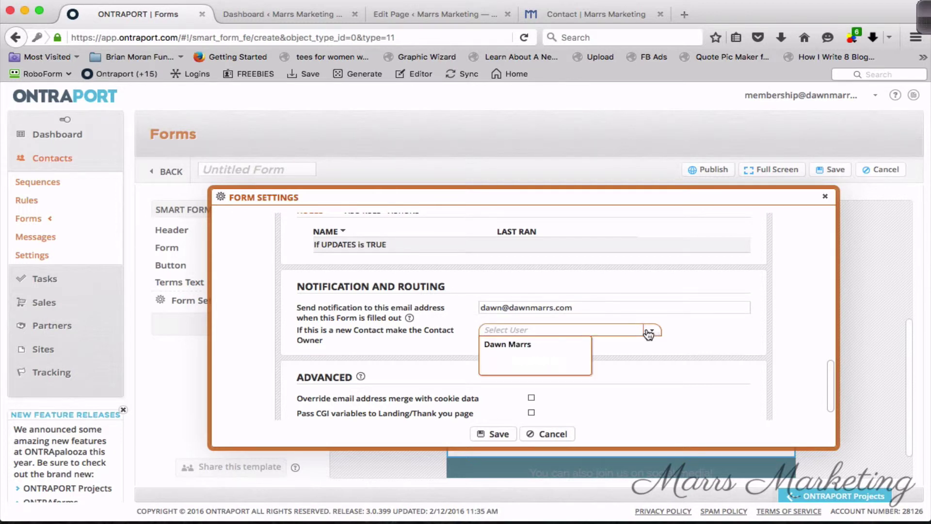
{"action": "left_click", "coordinate": [553, 344]}
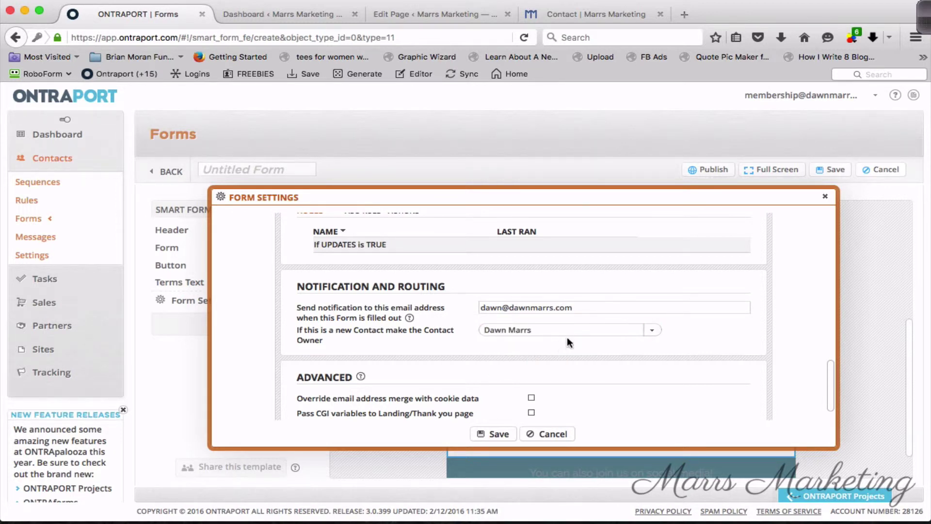
{"action": "scroll", "coordinate": [716, 383], "scroll_direction": "down", "scroll_amount": 2}
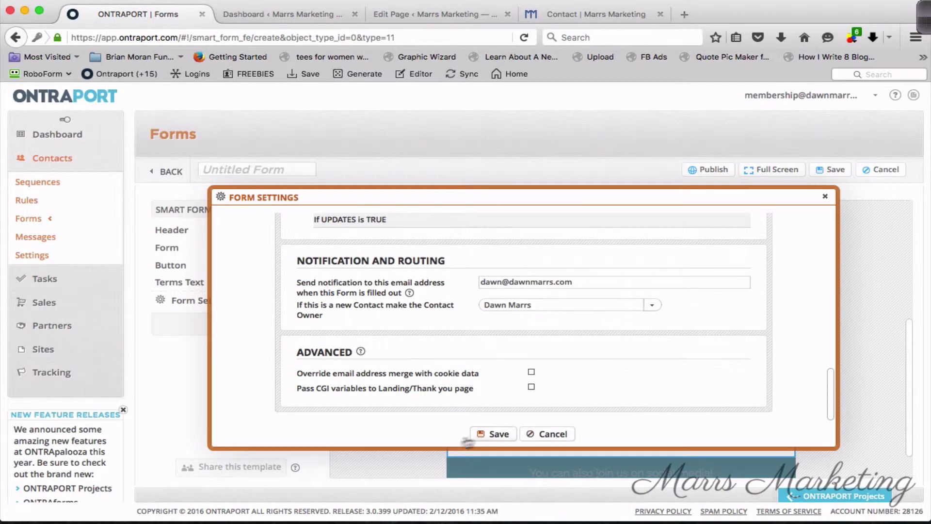
Save the settings, title the form 'Demo: Contact' and save it.
{"action": "left_click", "coordinate": [495, 435]}
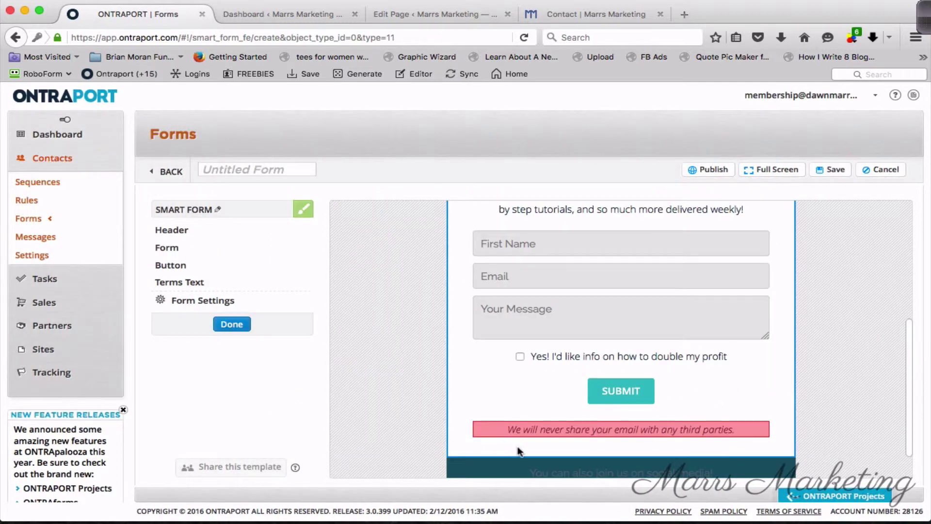
{"action": "left_click", "coordinate": [262, 169]}
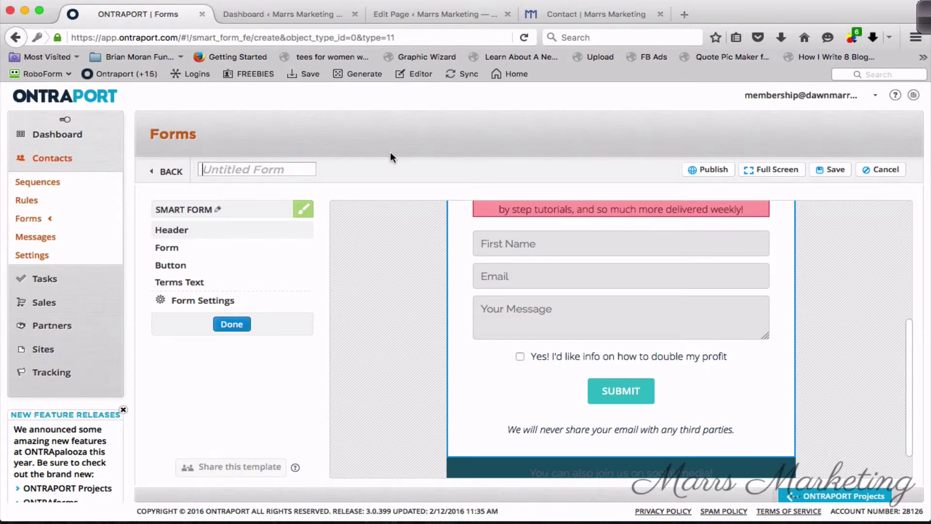
{"action": "type", "text": "D"}
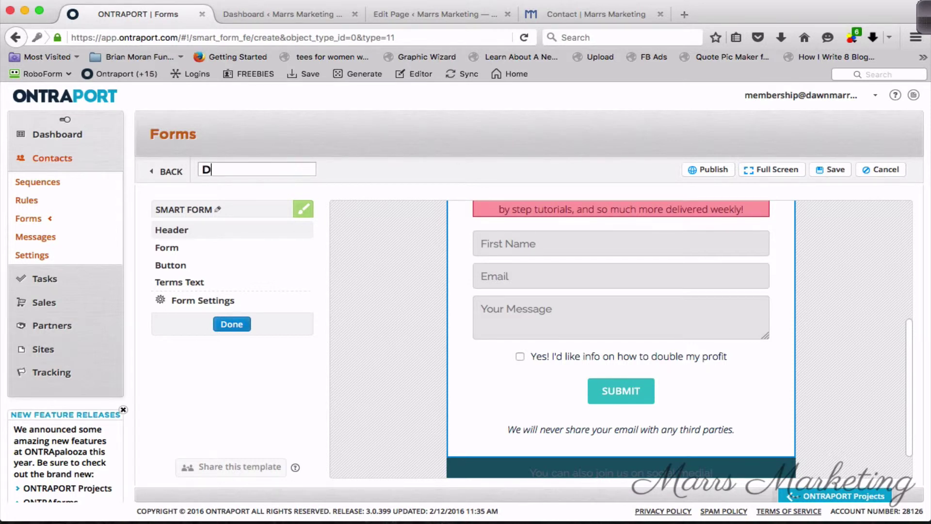
{"action": "type", "text": "emo: Contact"}
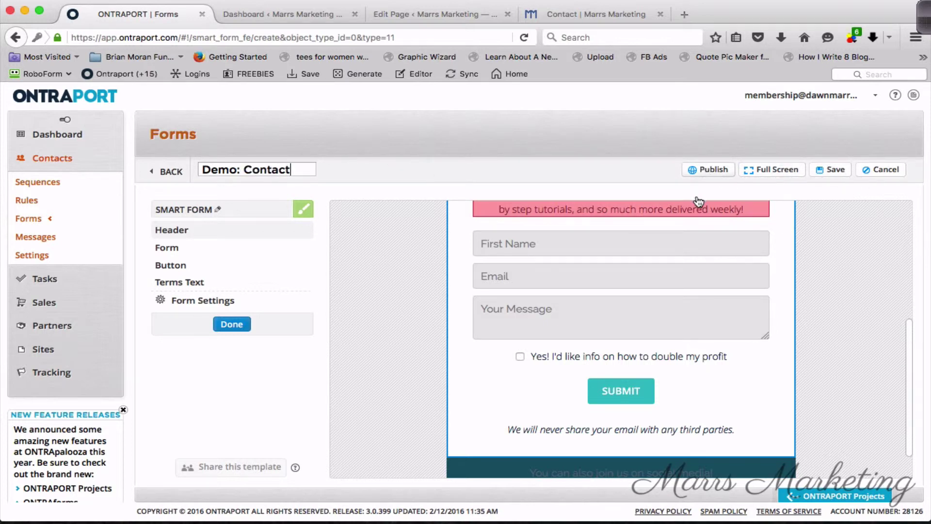
{"action": "left_click", "coordinate": [708, 169]}
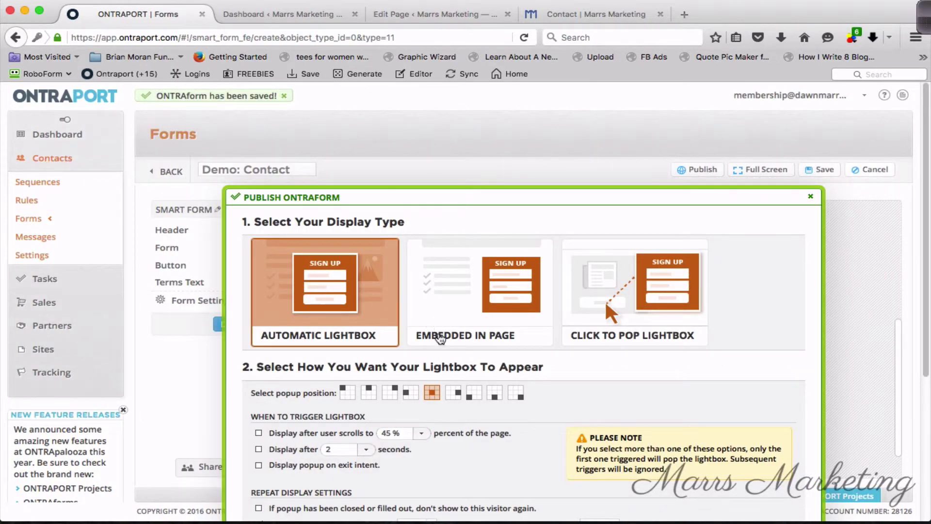
Publish the form as Embedded in Page and copy its embed script.
{"action": "scroll", "coordinate": [509, 272], "scroll_direction": "down", "scroll_amount": 3}
{"action": "scroll", "coordinate": [510, 209], "scroll_direction": "down", "scroll_amount": 2}
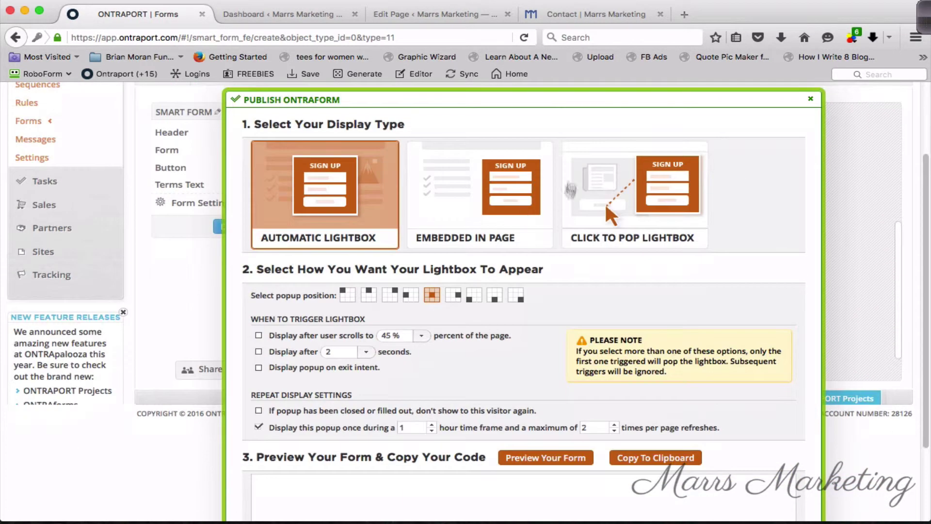
{"action": "left_click", "coordinate": [509, 237]}
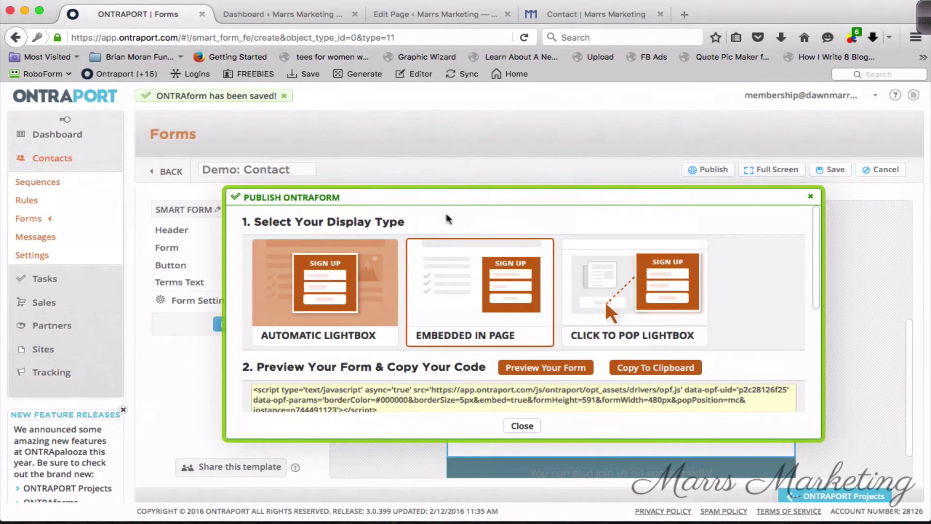
{"action": "scroll", "coordinate": [532, 311], "scroll_direction": "down", "scroll_amount": 1}
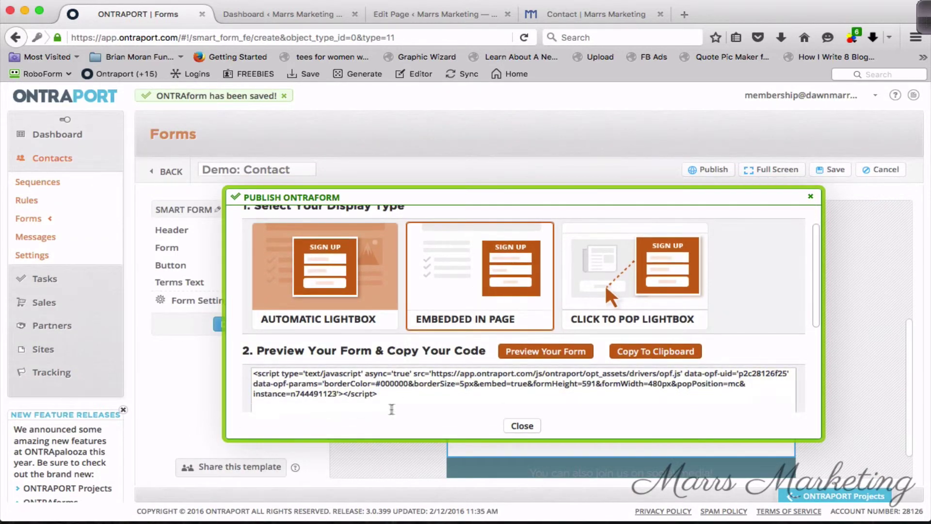
{"action": "left_click_drag", "start_coordinate": [379, 394], "coordinate": [248, 370]}
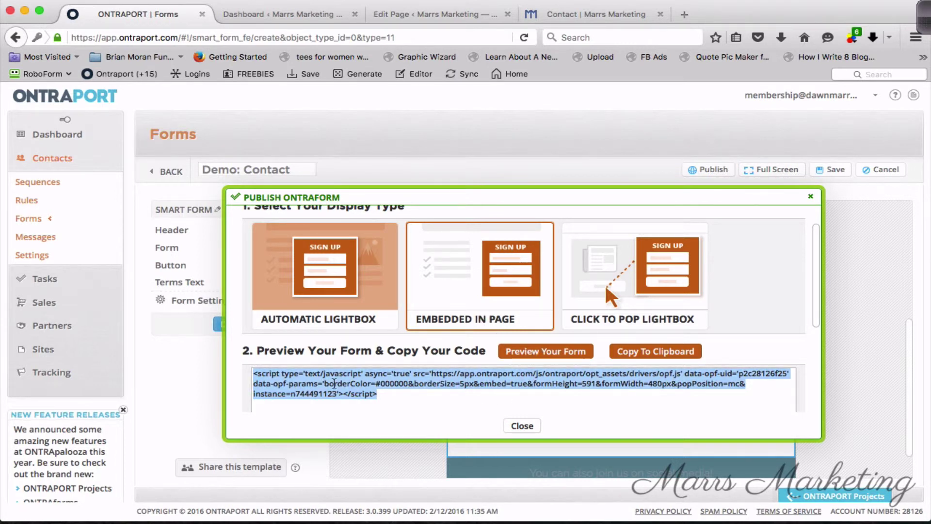
{"action": "right_click", "coordinate": [343, 384]}
{"action": "left_click", "coordinate": [371, 401]}
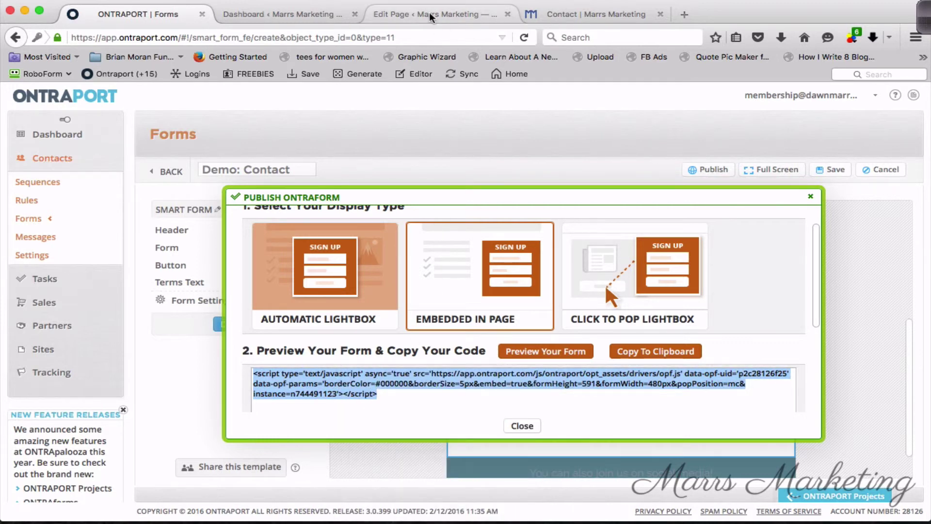
Paste the Ontraport embed script into the Demo Contact page body and save it as a draft.
{"action": "left_click", "coordinate": [480, 14]}
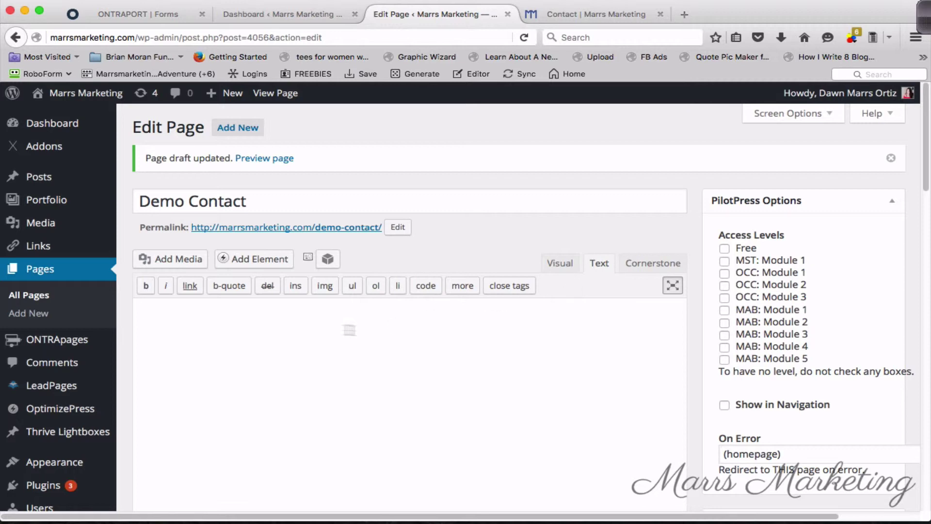
{"action": "right_click", "coordinate": [285, 332]}
{"action": "left_click", "coordinate": [312, 387]}
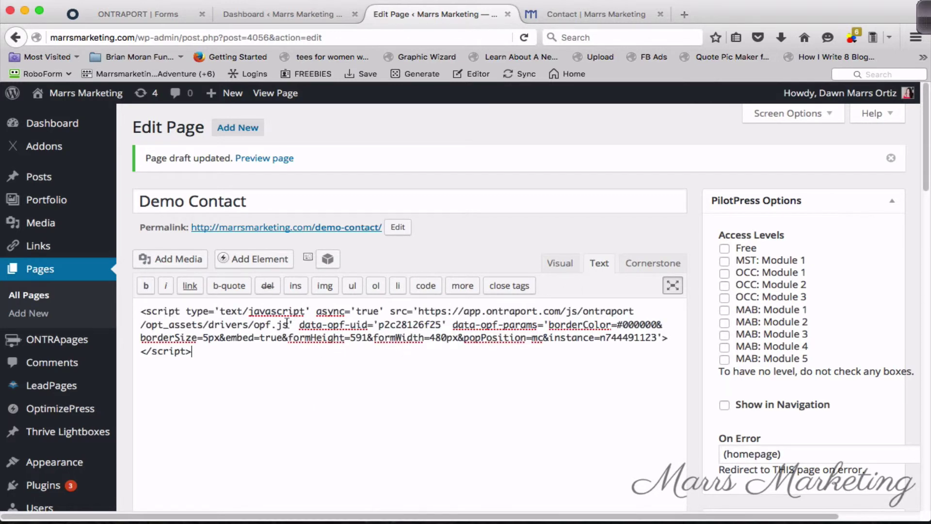
{"action": "scroll", "coordinate": [854, 393], "scroll_direction": "down", "scroll_amount": 3}
{"action": "left_click", "coordinate": [742, 428]}
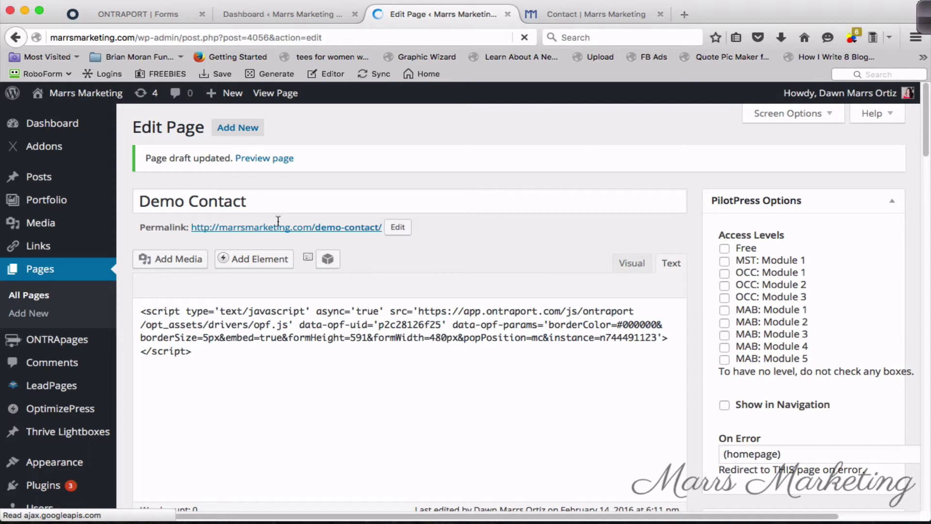
Preview the Demo Contact draft and tick the embedded form's 'Yes! I'd like info' opt-in checkbox.
{"action": "left_click", "coordinate": [277, 158]}
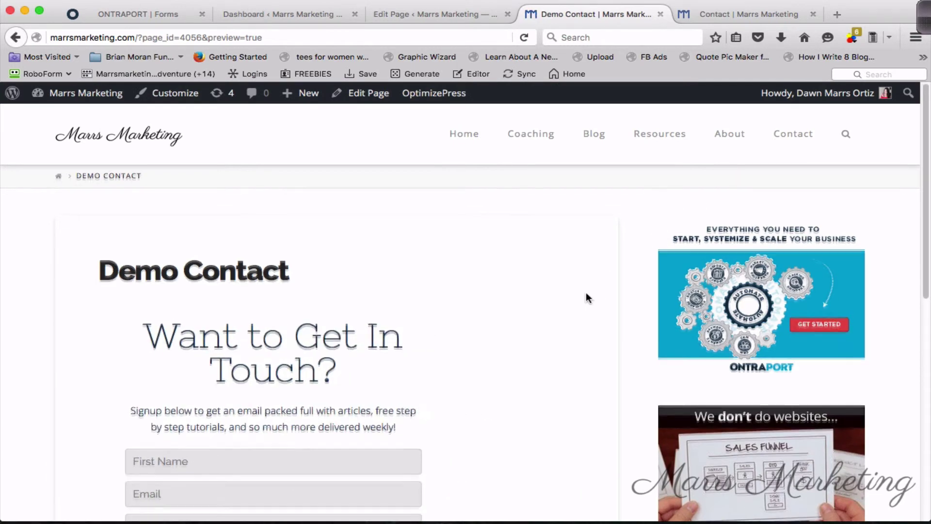
{"action": "scroll", "coordinate": [586, 293], "scroll_direction": "down", "scroll_amount": 3}
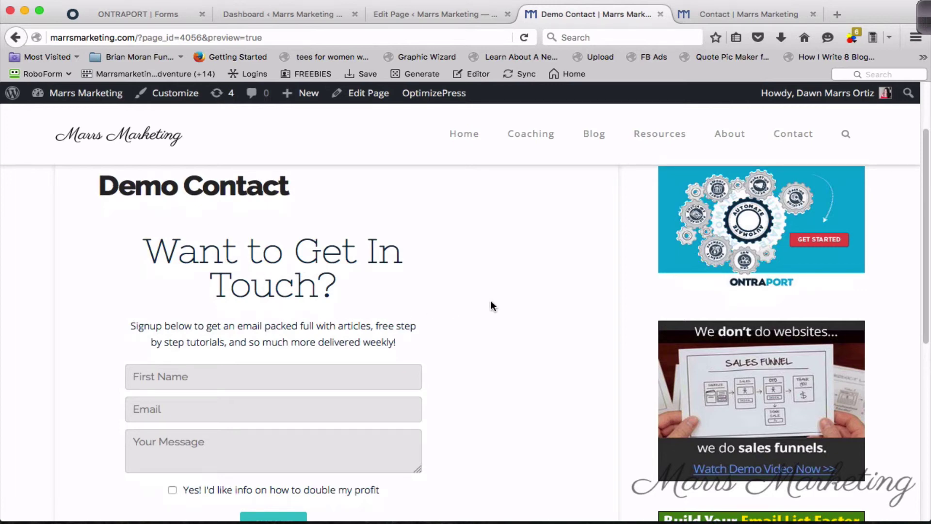
{"action": "scroll", "coordinate": [490, 305], "scroll_direction": "down", "scroll_amount": 5}
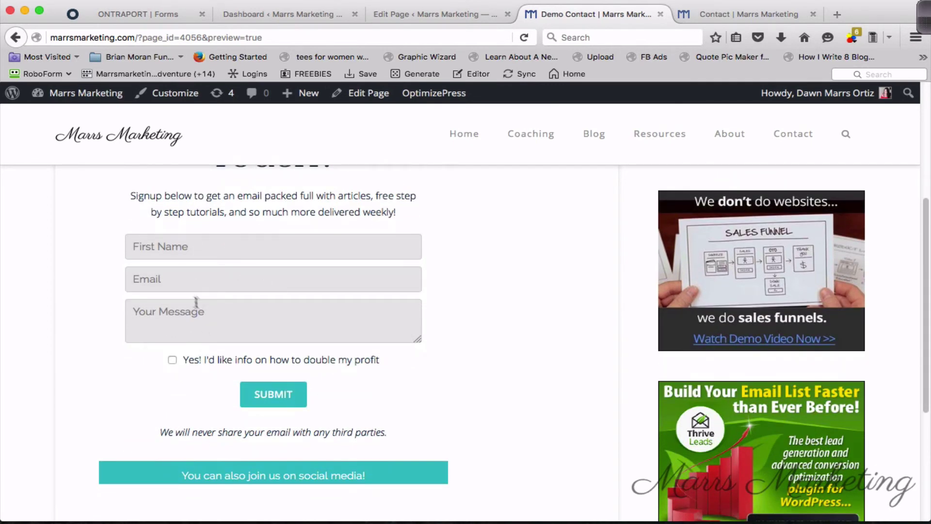
{"action": "left_click", "coordinate": [173, 360]}
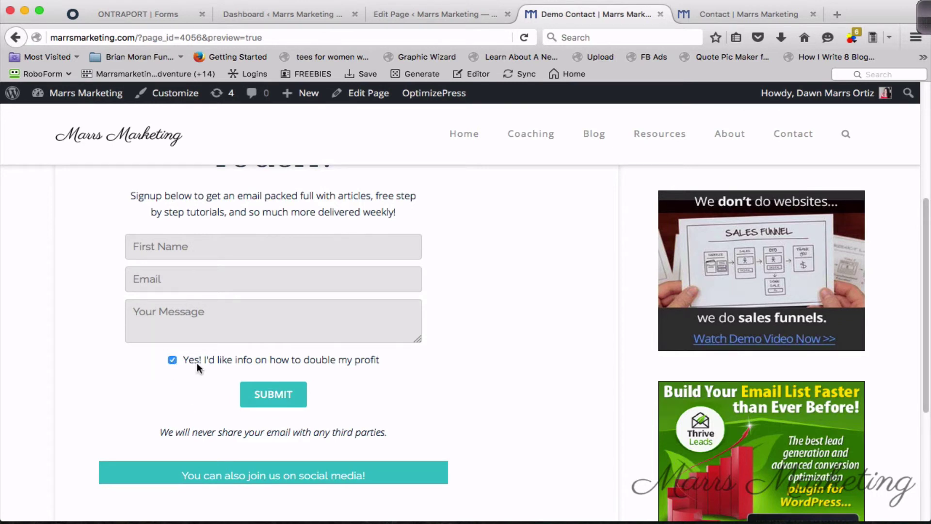